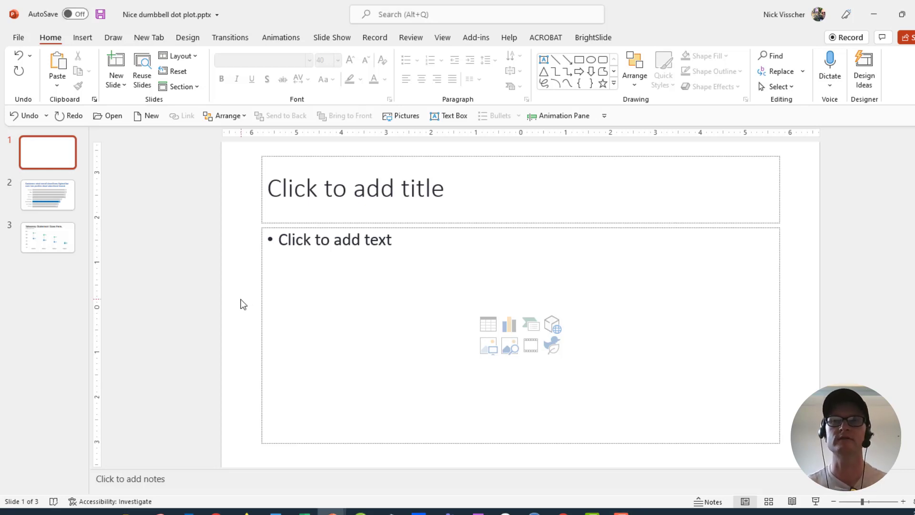
- Insert a Clustered Bar chart into the slide's content placeholder
click(261, 270)
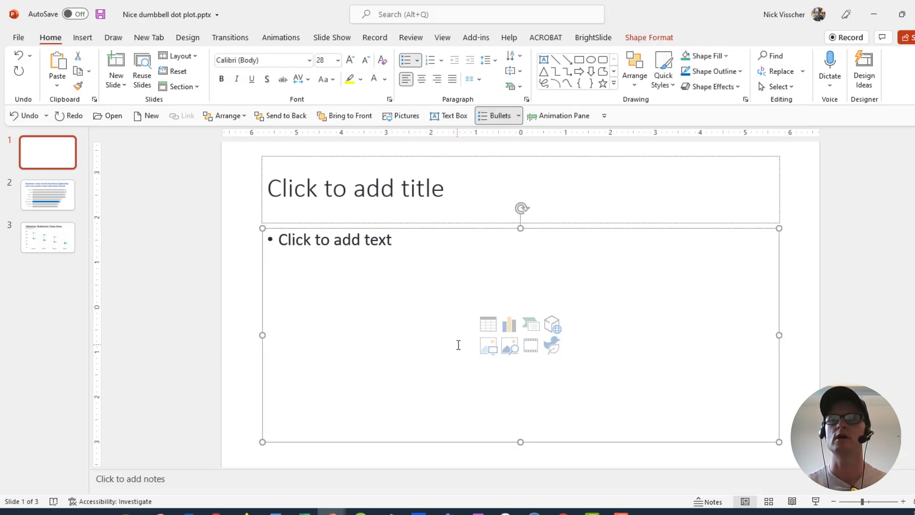
click(511, 325)
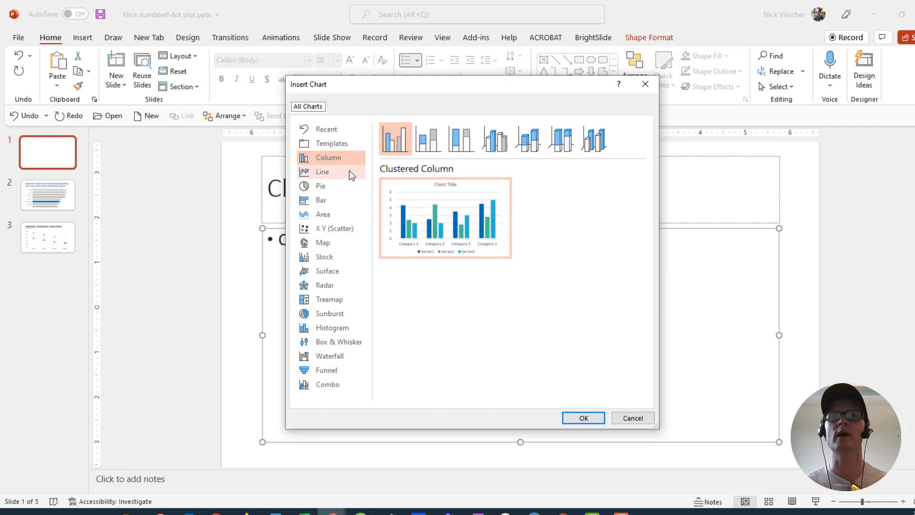
click(346, 202)
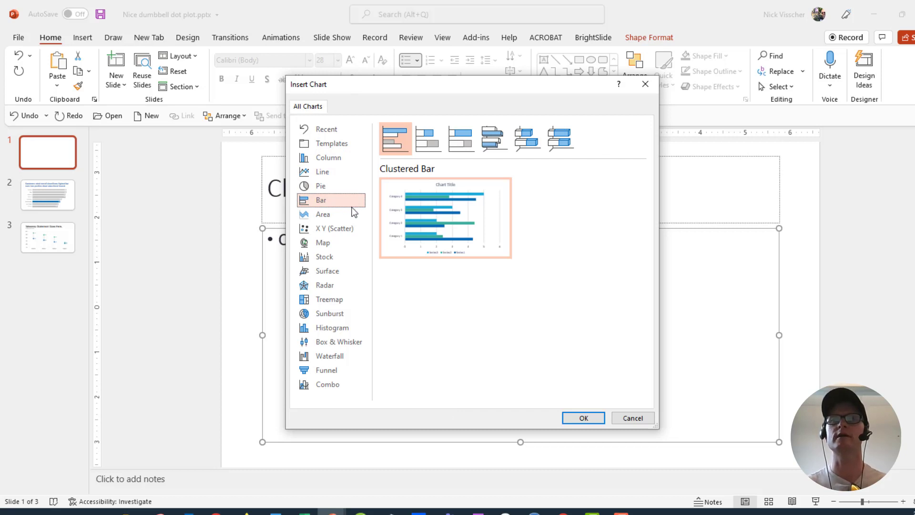
click(473, 220)
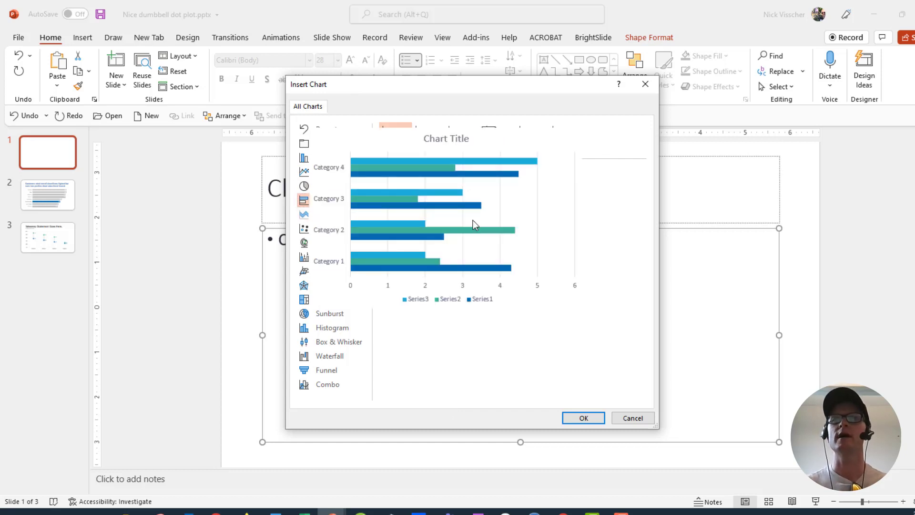
click(571, 418)
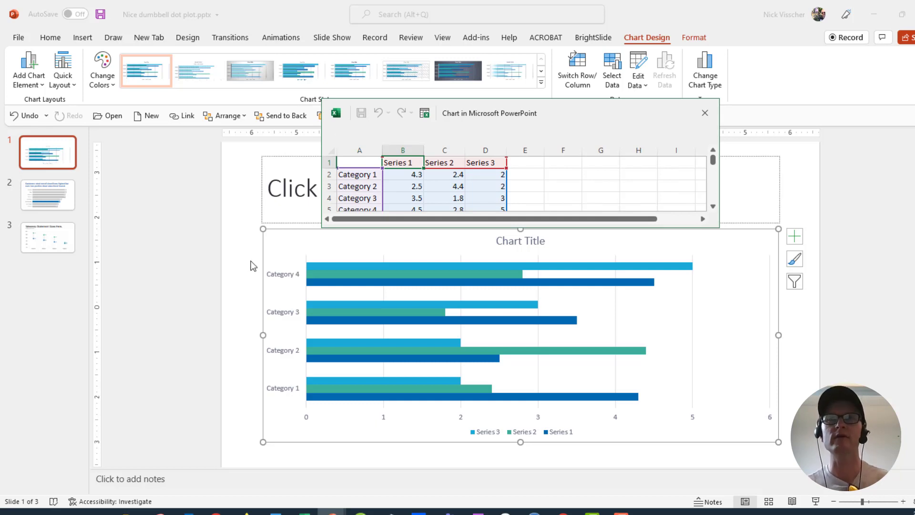
- Paste the survey categories and percentages at A2 and name series B1 'Survey Data'
click(353, 163)
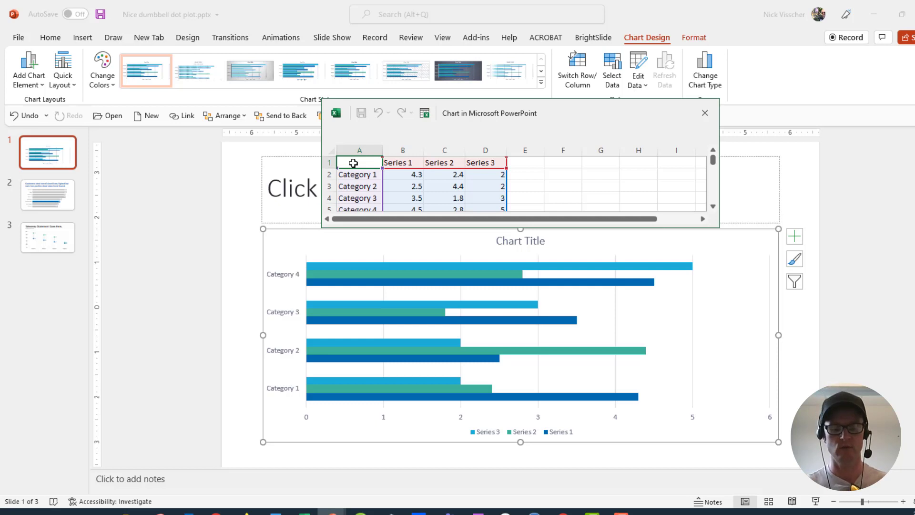
click(352, 173)
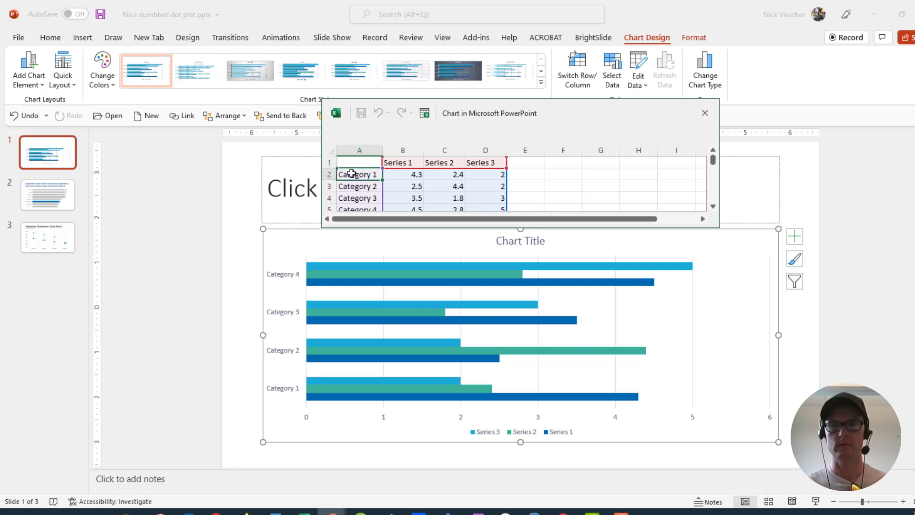
key(ctrl+v)
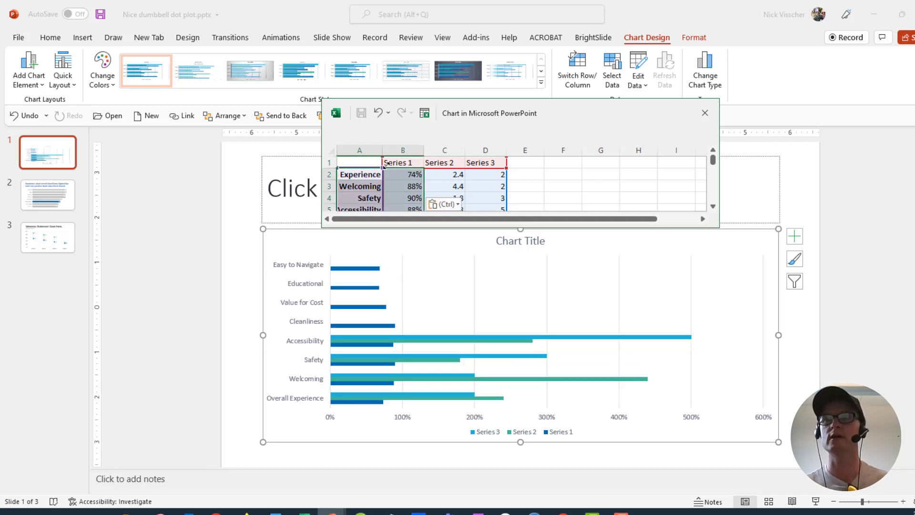
click(402, 163)
text(Survey Data)
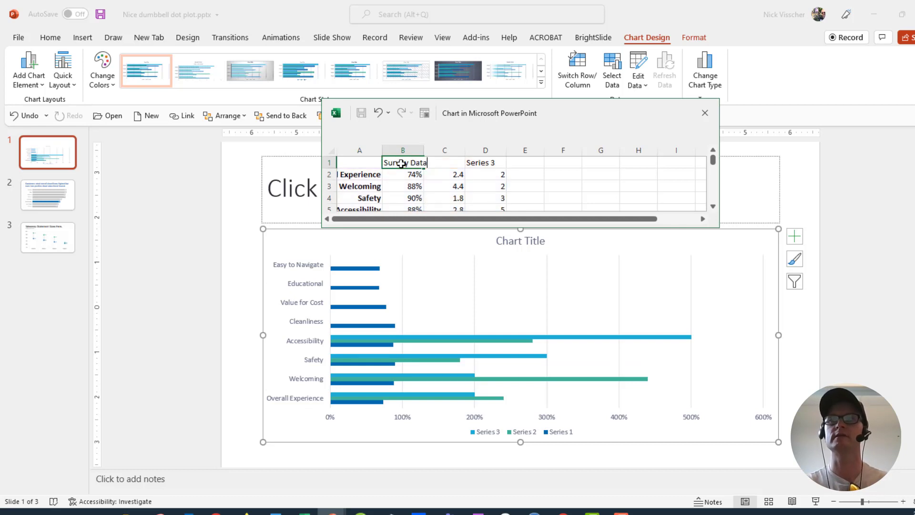
key(Tab)
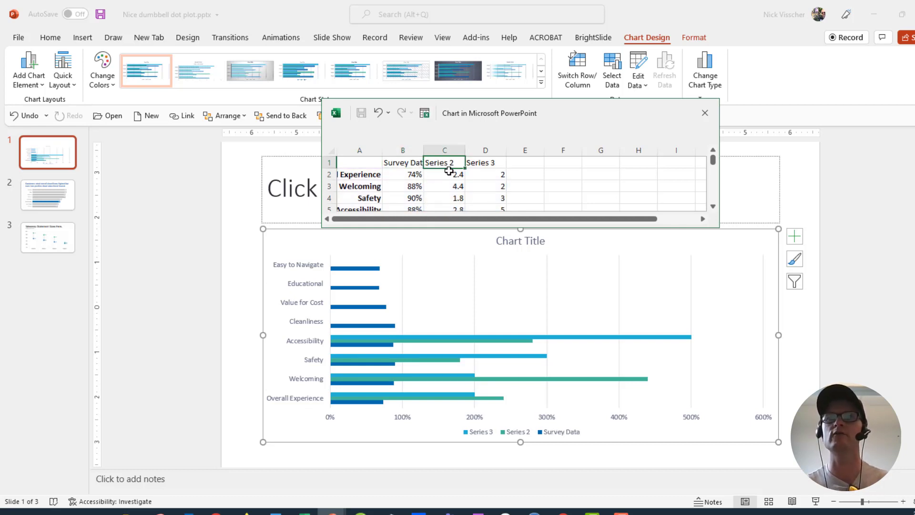
- Delete the unused sample columns C and D and move the data window off the chart
drag(446, 150, 483, 151)
right_click(482, 151)
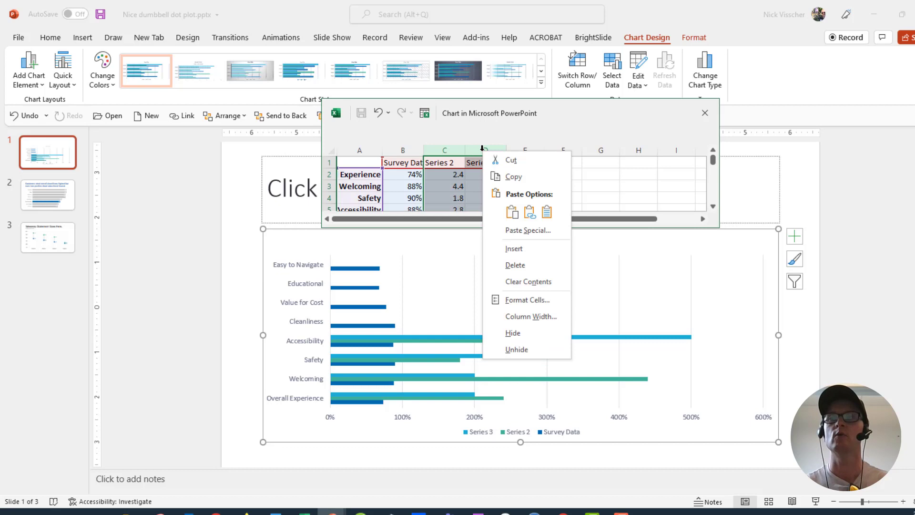
click(510, 265)
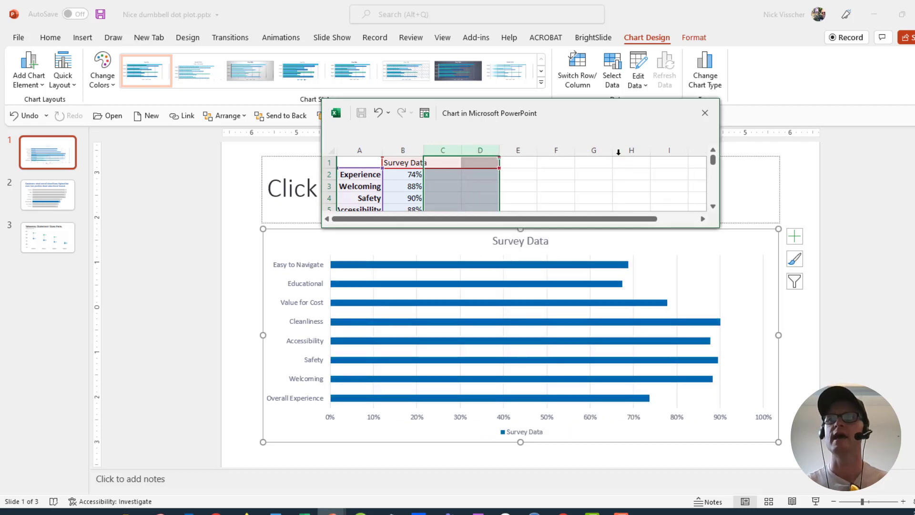
drag(644, 121, 395, 47)
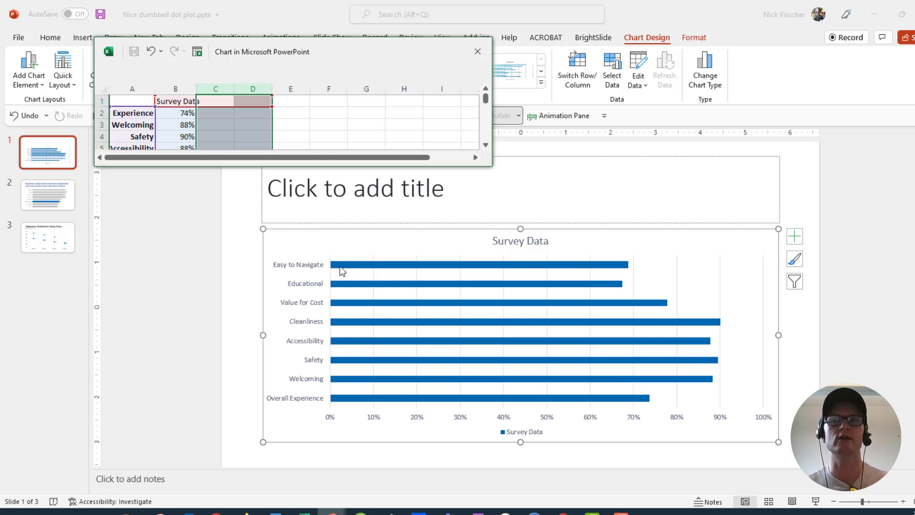
- Select the survey labels and percentages in A2:B9, enlarging the data window
click(149, 111)
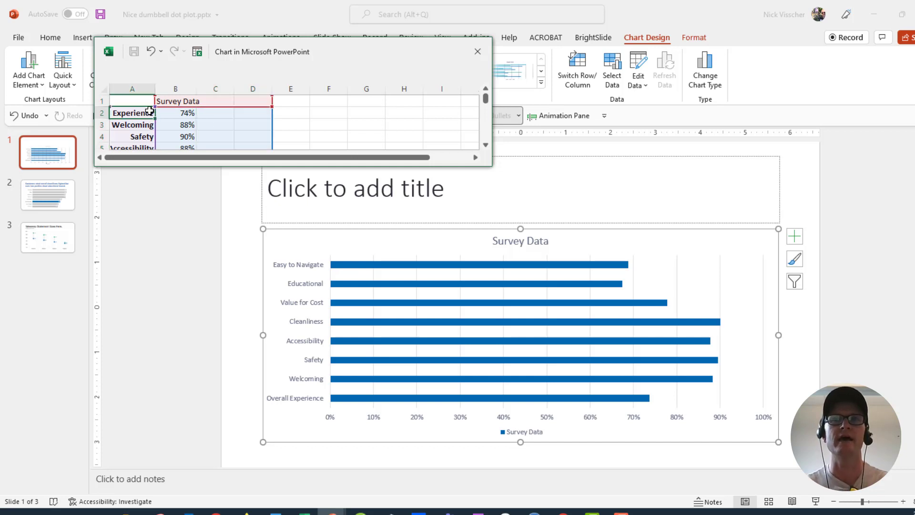
drag(149, 111, 173, 125)
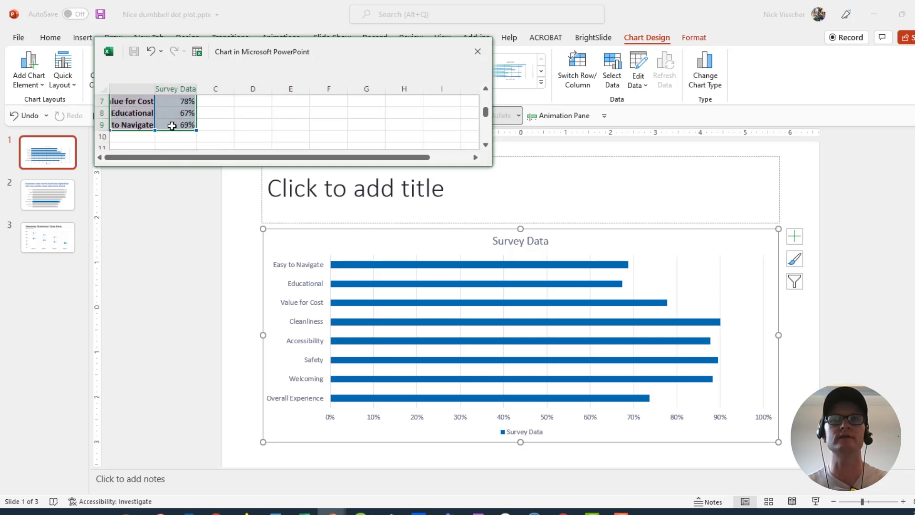
drag(492, 166, 493, 289)
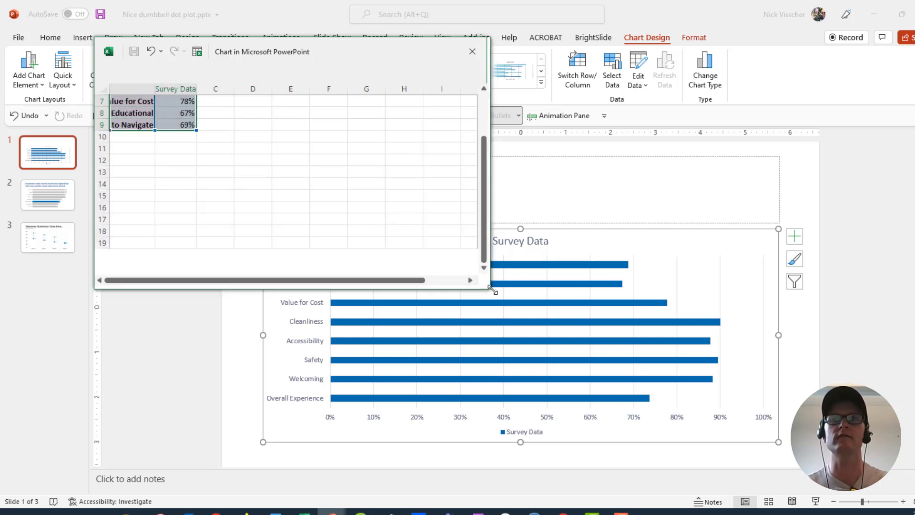
scroll(245, 175, up, 2)
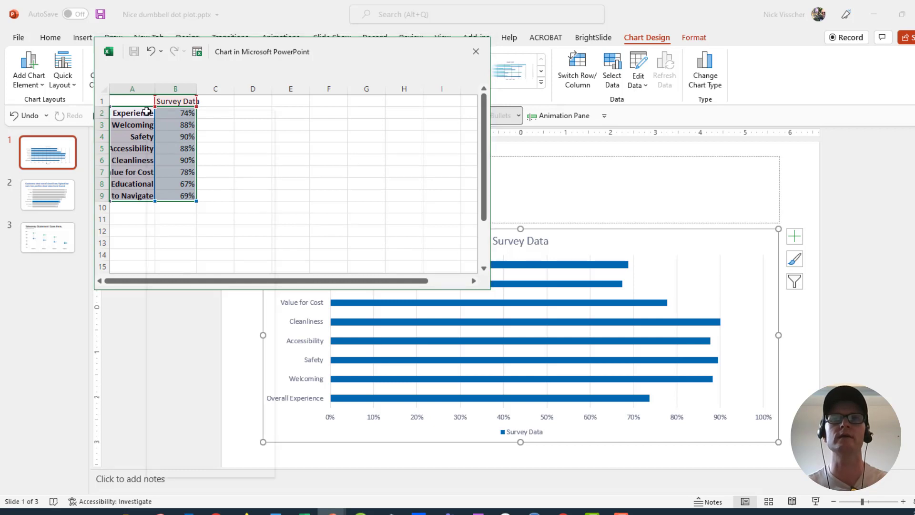
- Custom-sort the data by the Survey Data column, smallest to largest
right_click(147, 111)
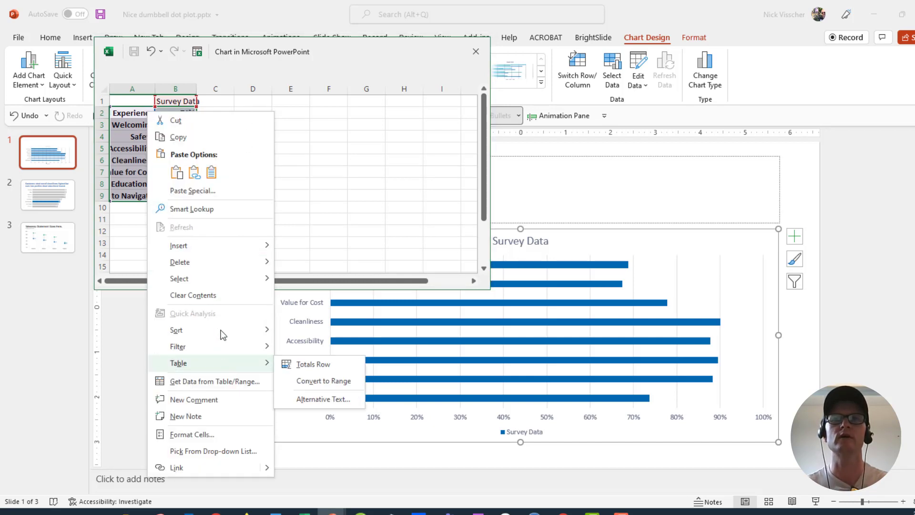
mouse_move(223, 335)
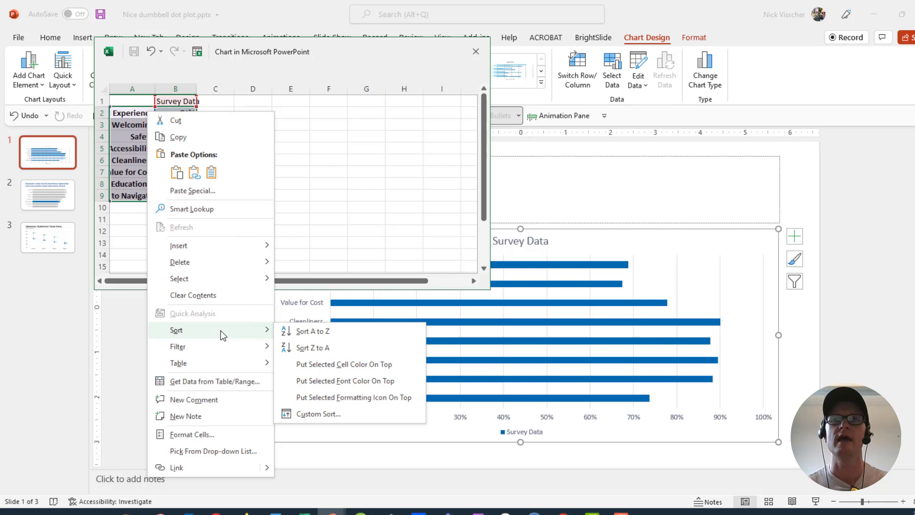
click(315, 414)
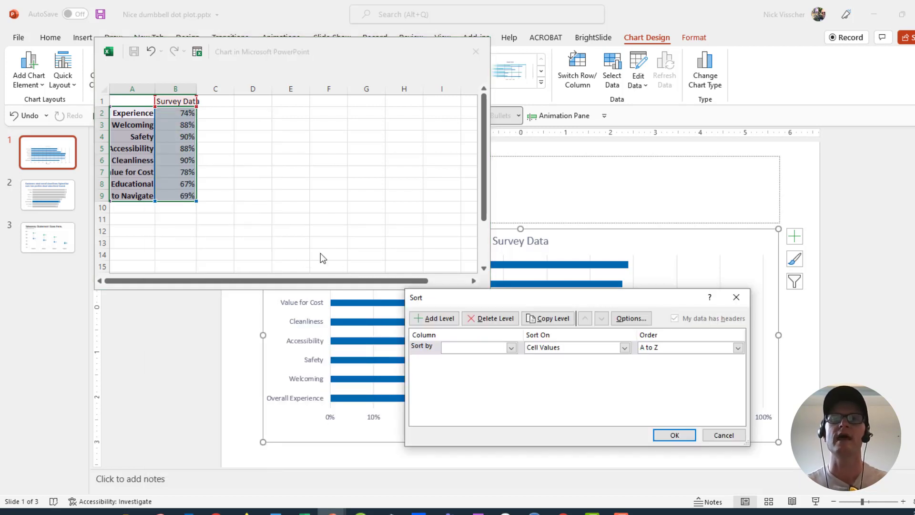
click(483, 350)
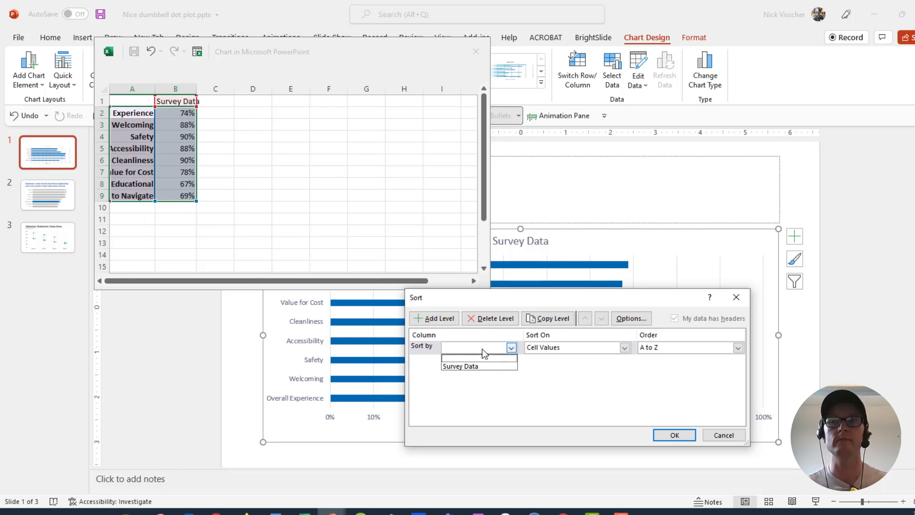
click(483, 367)
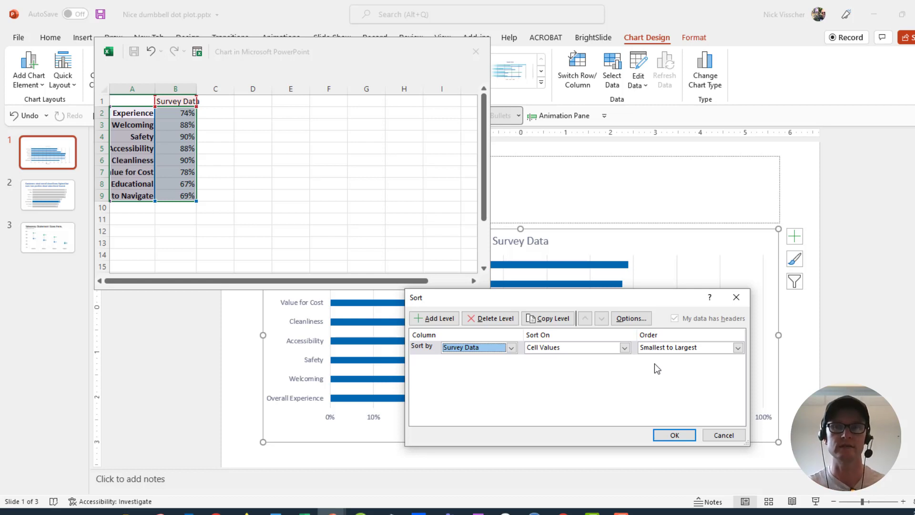
click(674, 434)
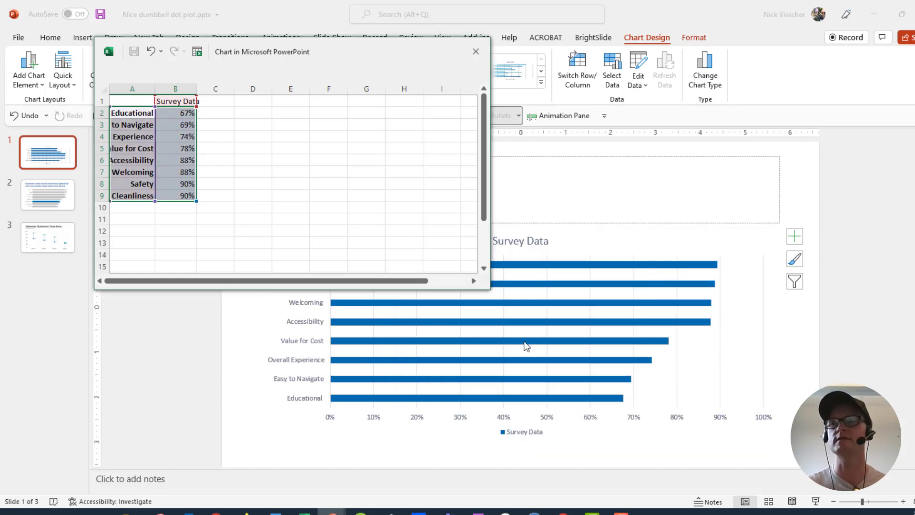
- Close the chart data window, then delete the 'Survey Data' chart title and the legend
click(473, 50)
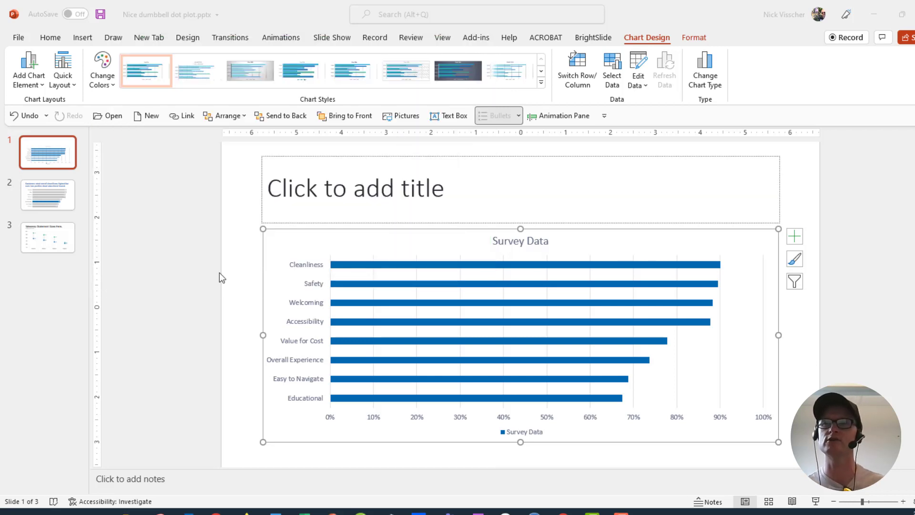
click(229, 280)
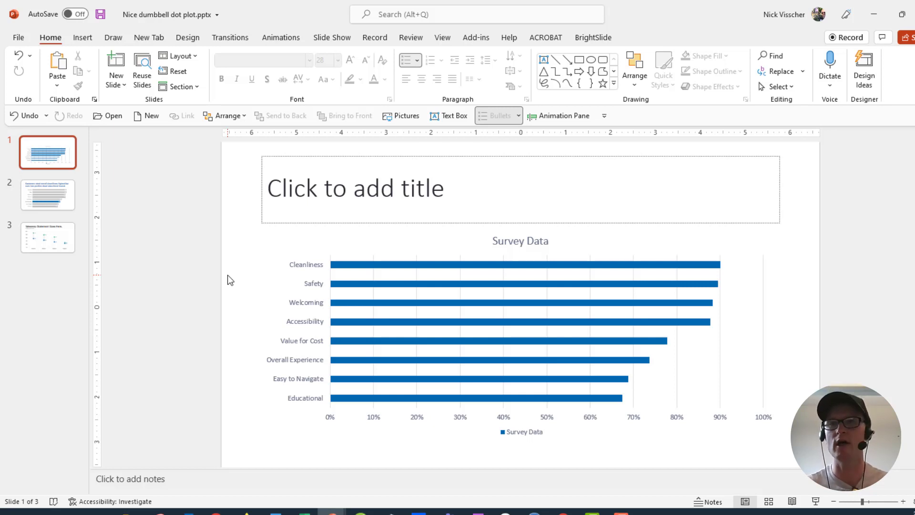
click(495, 246)
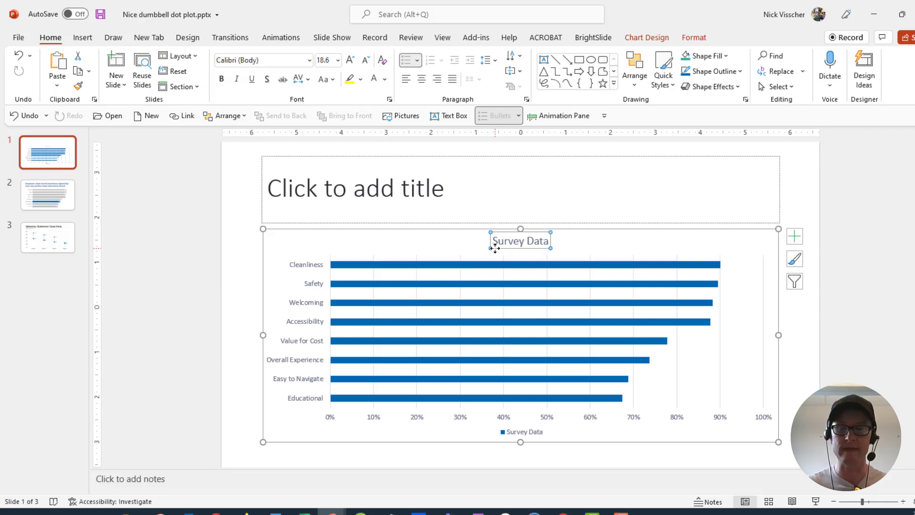
key(Delete)
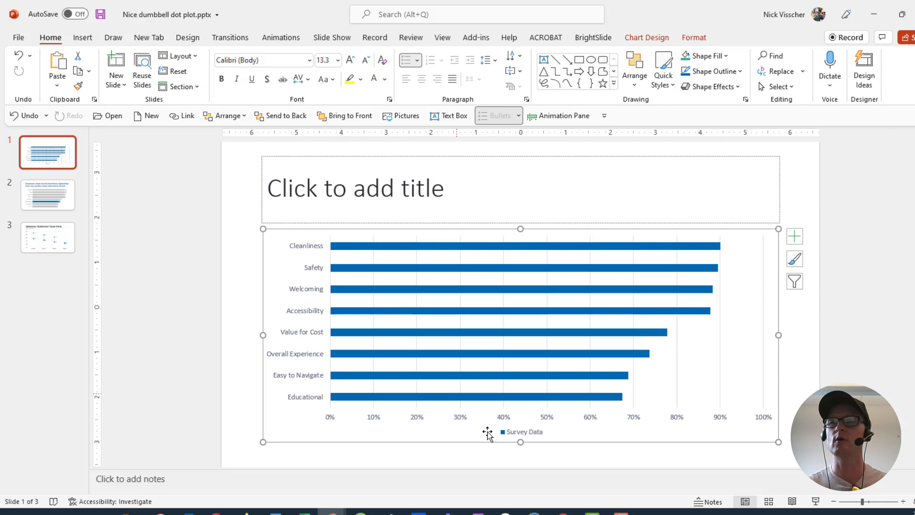
click(540, 437)
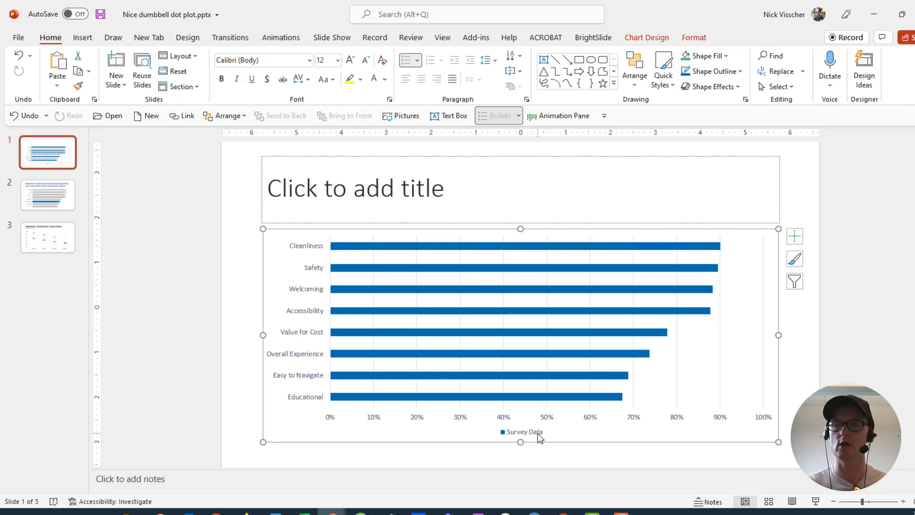
key(Delete)
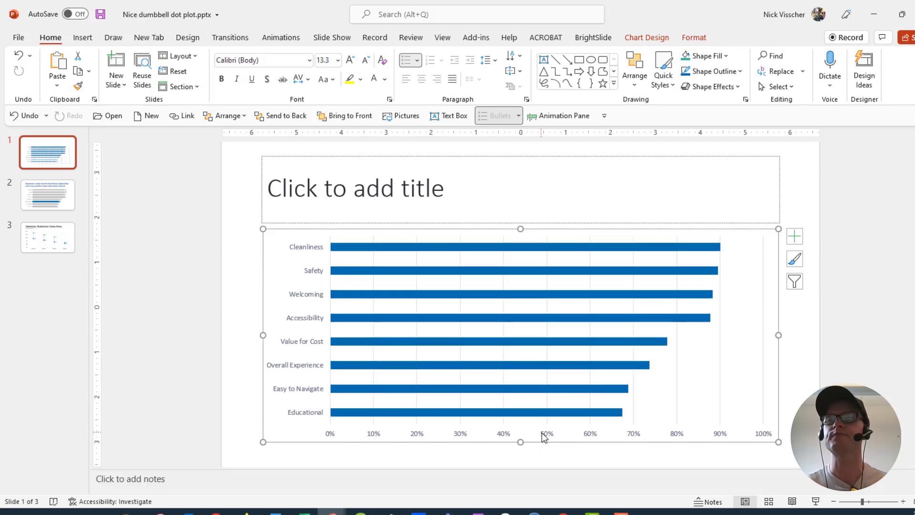
- Style the vertical category labels as dark, bold, 18 pt Arial Nova Cond
click(296, 254)
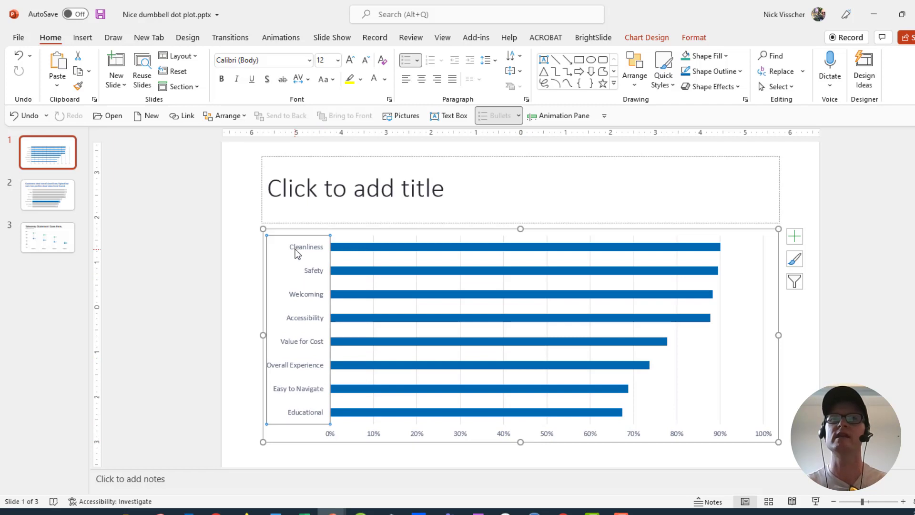
click(312, 64)
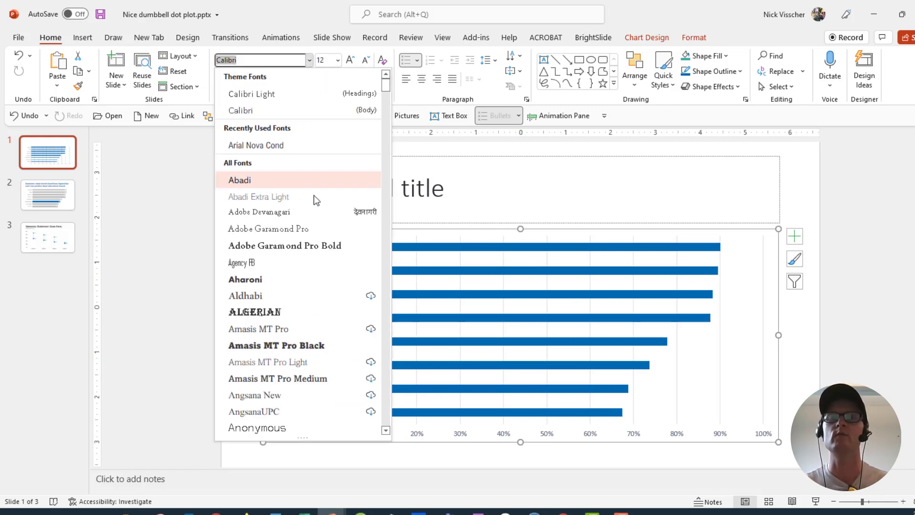
scroll(325, 251, down, 3)
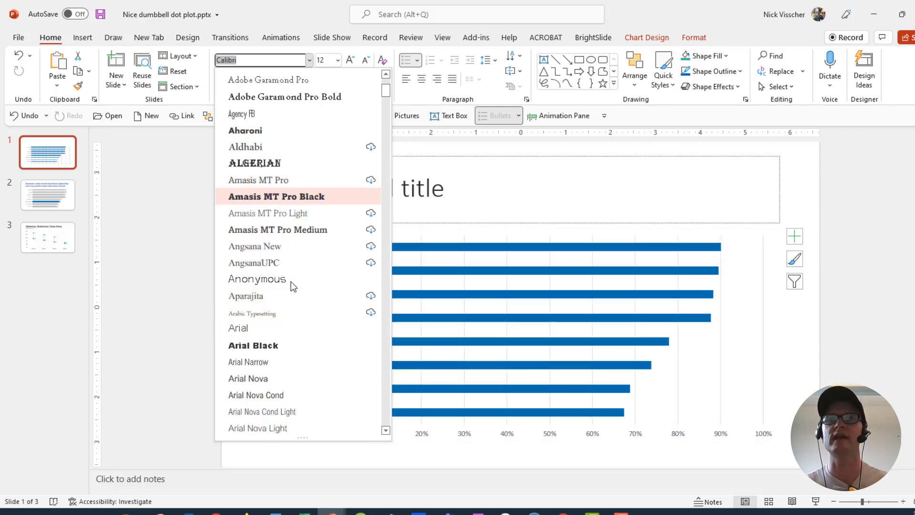
click(290, 394)
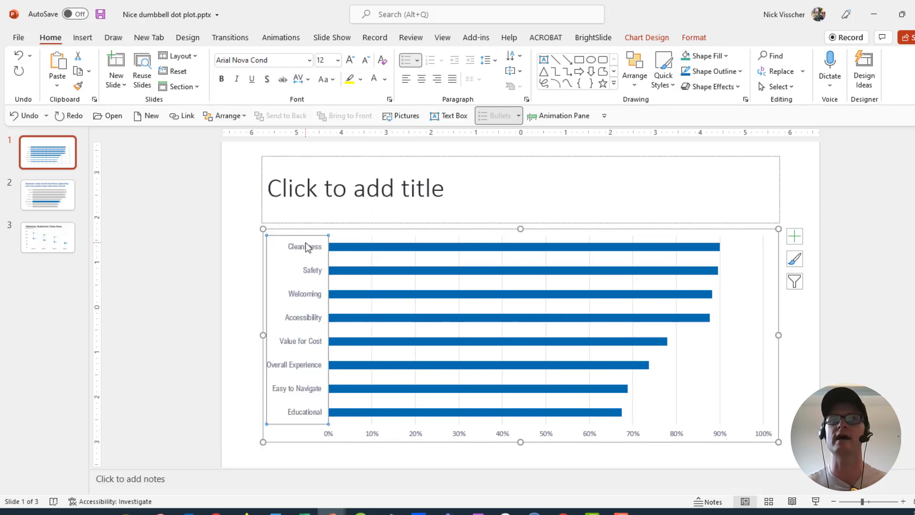
click(385, 79)
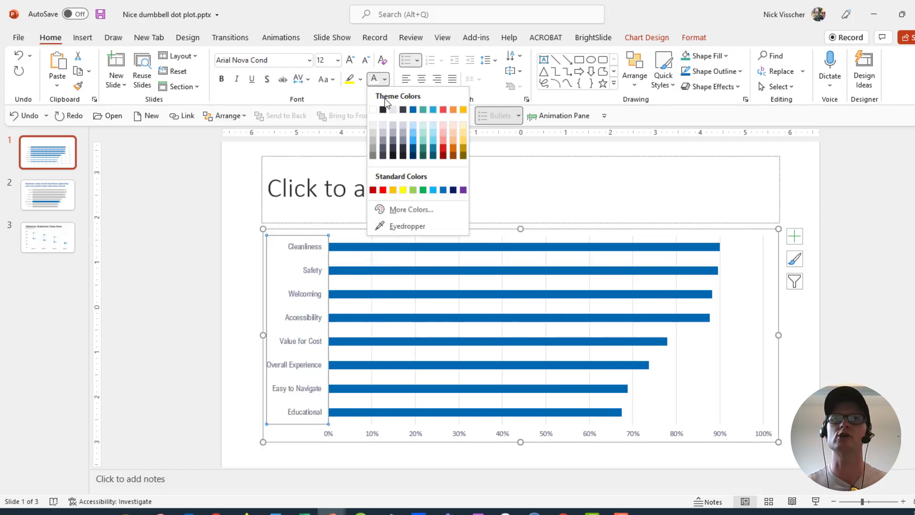
click(382, 110)
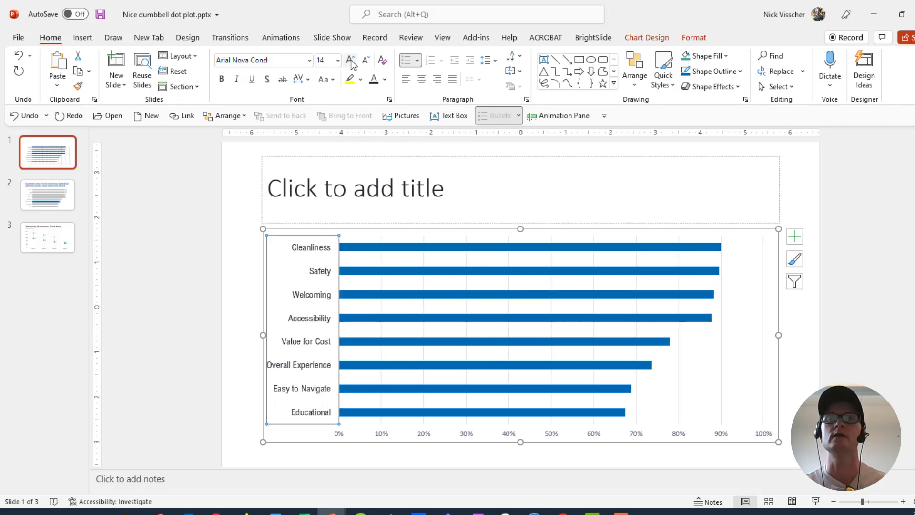
click(351, 63)
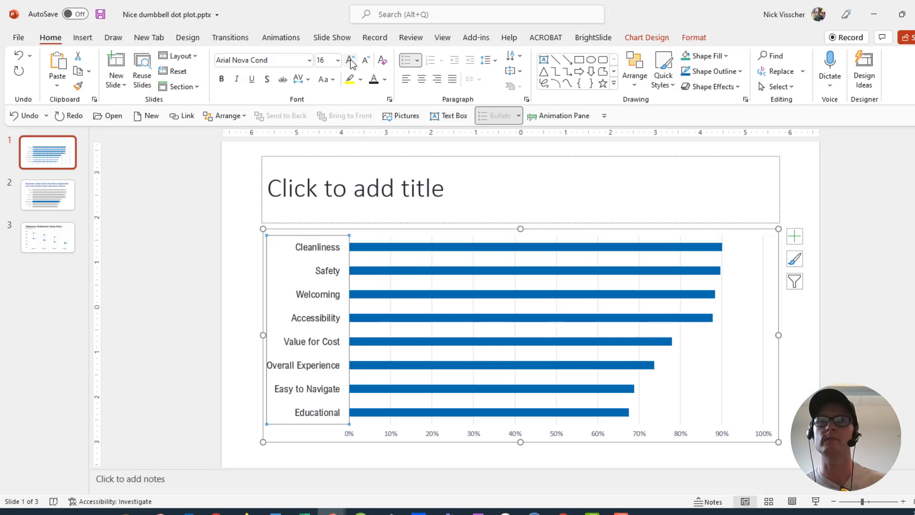
click(351, 63)
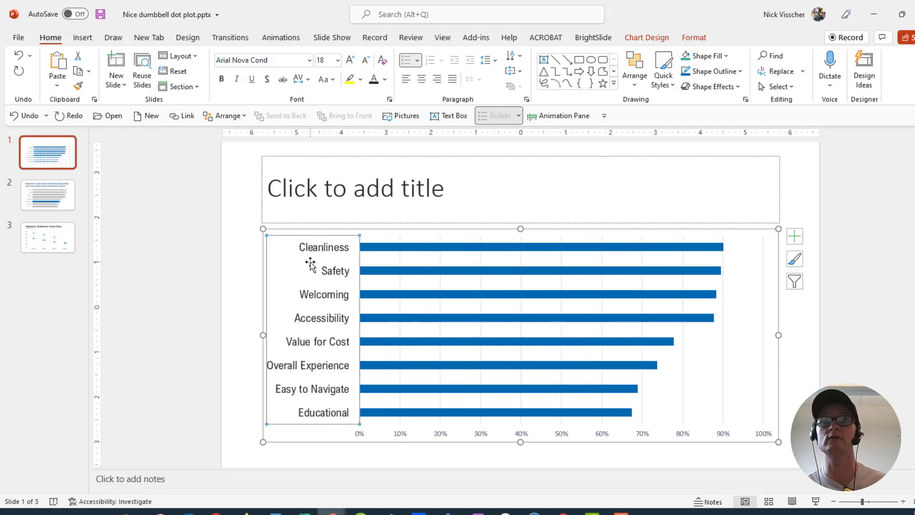
click(223, 84)
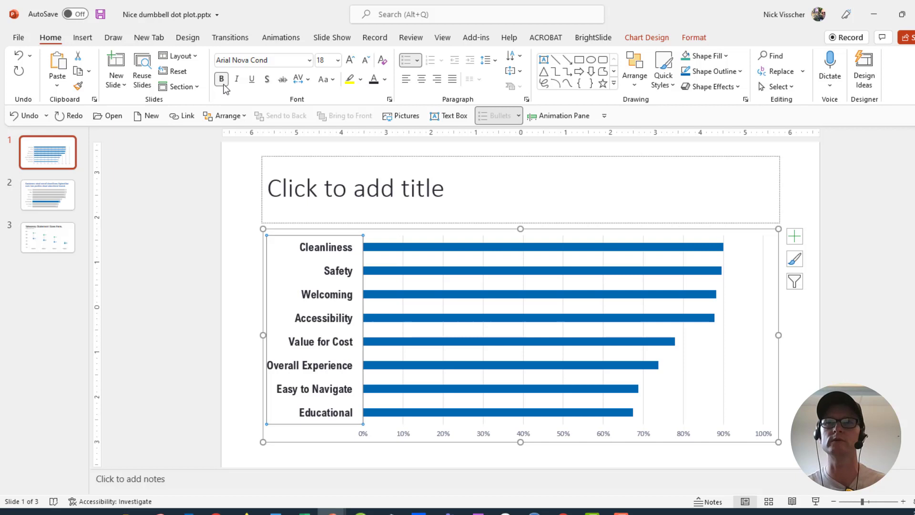
click(409, 435)
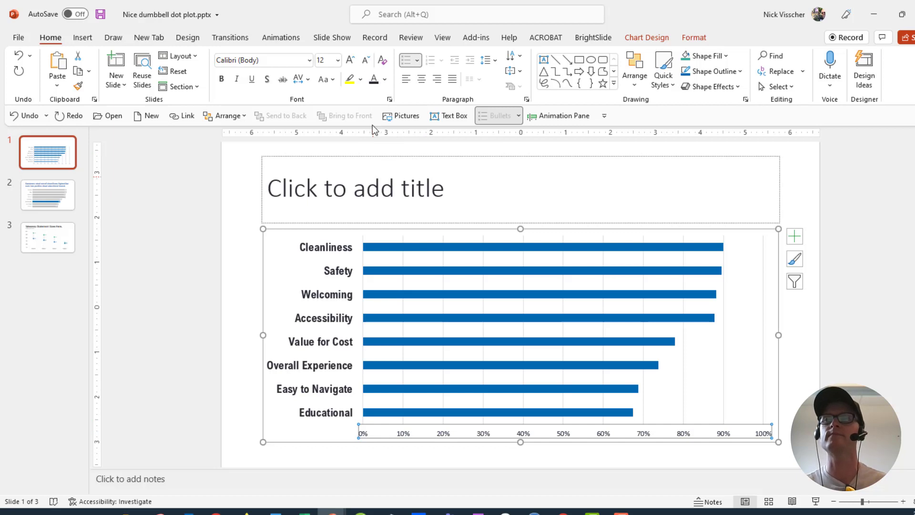
- Set the horizontal percentage axis labels to Arial Nova Cond at 16 pt
click(310, 61)
click(301, 149)
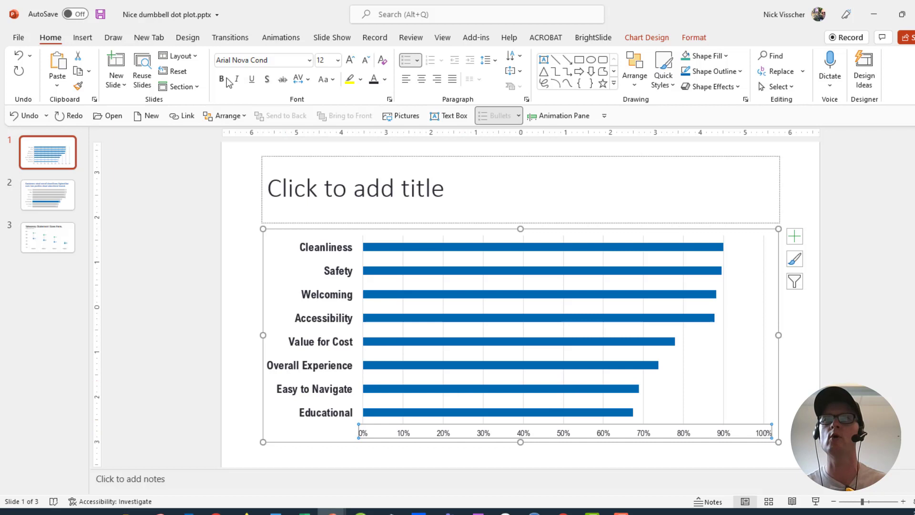
click(350, 61)
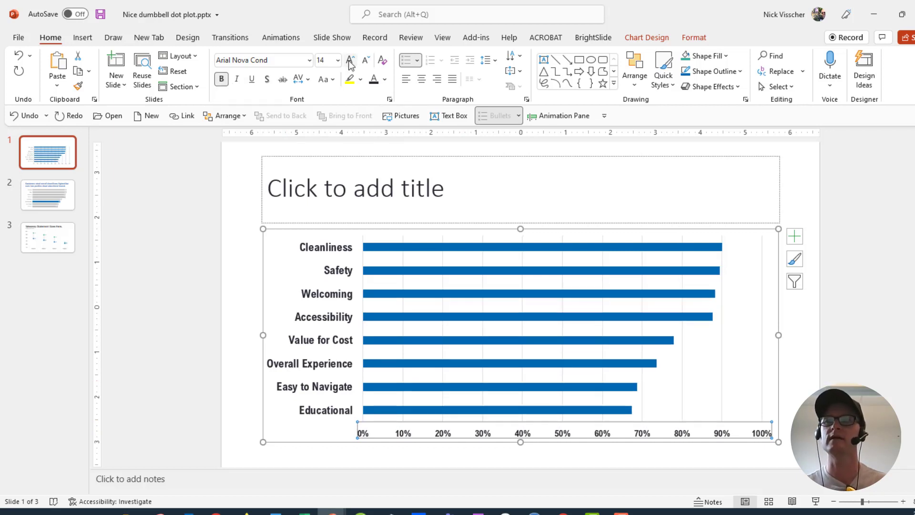
click(351, 65)
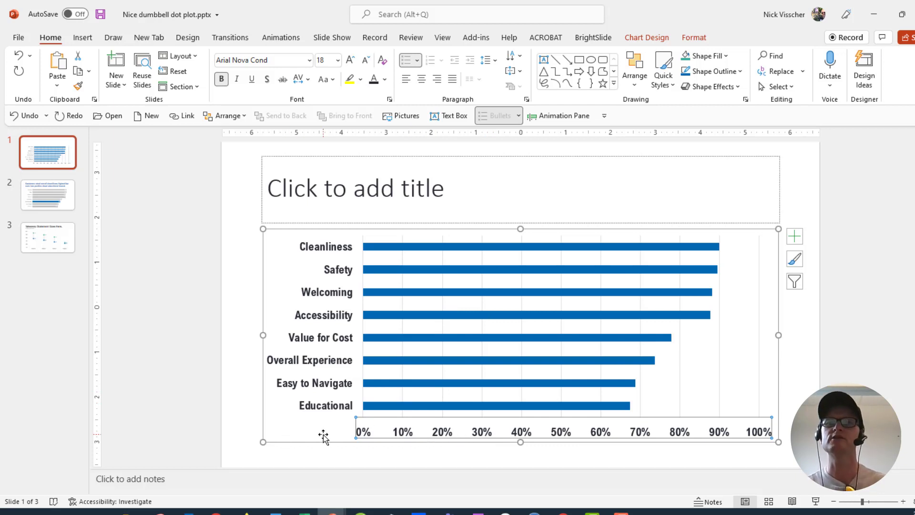
click(366, 61)
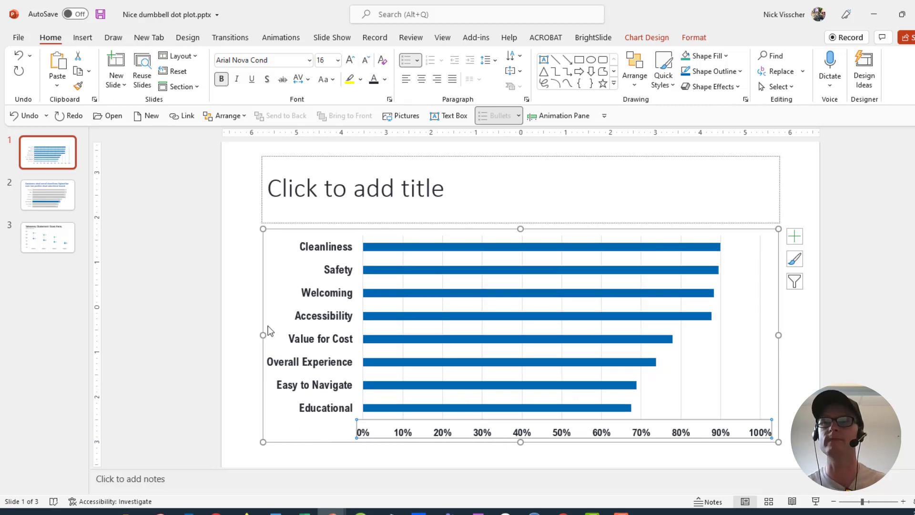
click(378, 243)
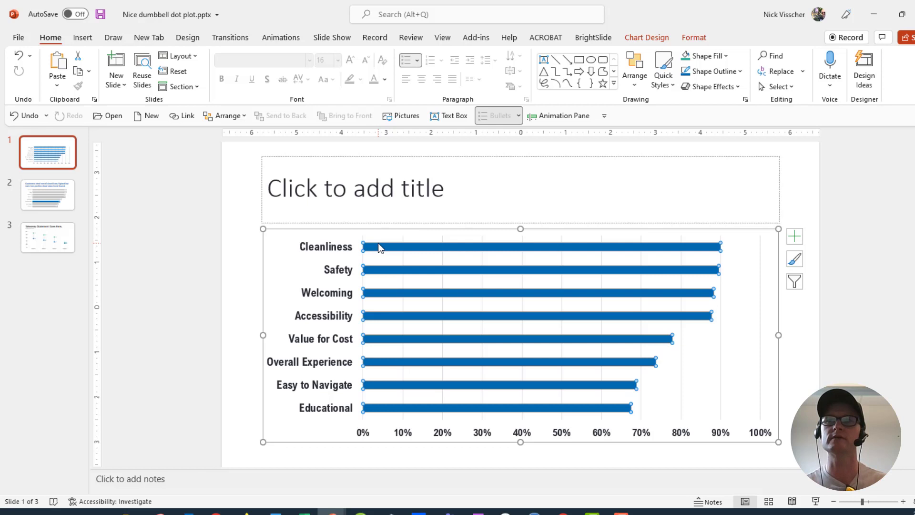
- Open Format Data Series for the bars, ending on Series Options (0% overlap, 182% gap width)
right_click(384, 248)
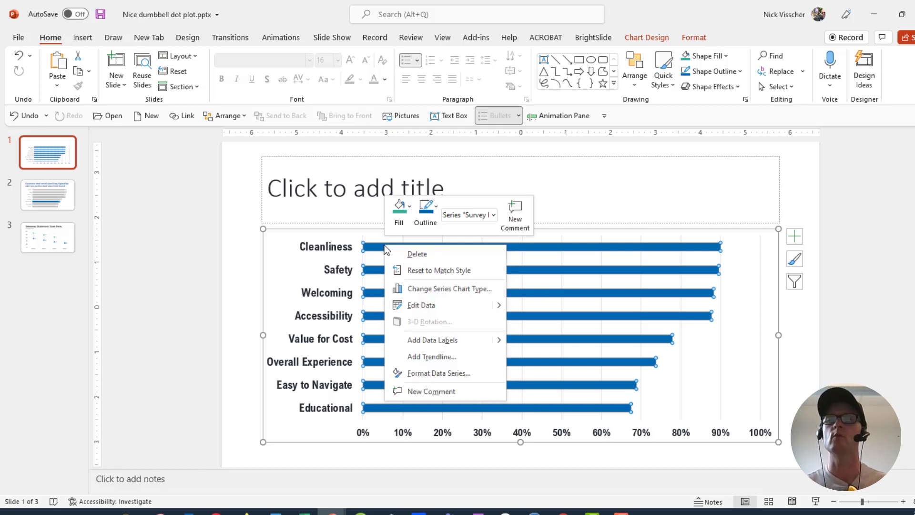
click(416, 374)
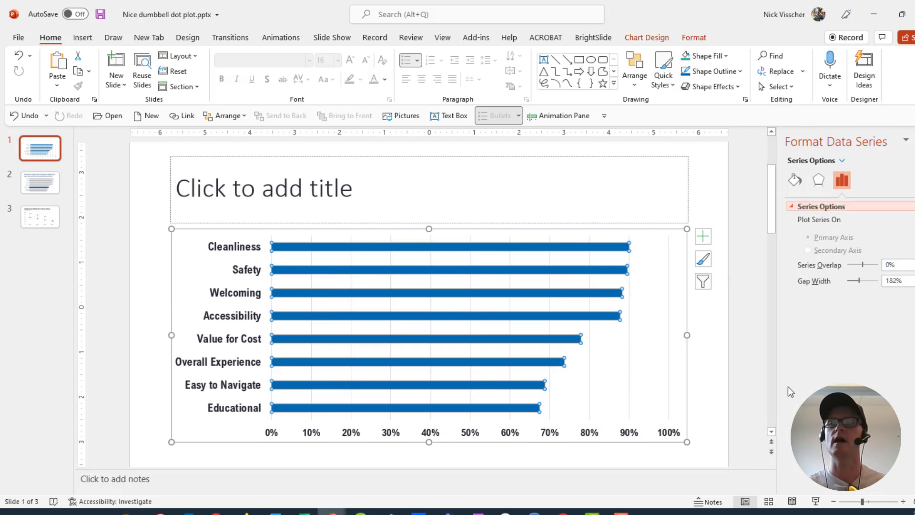
click(791, 186)
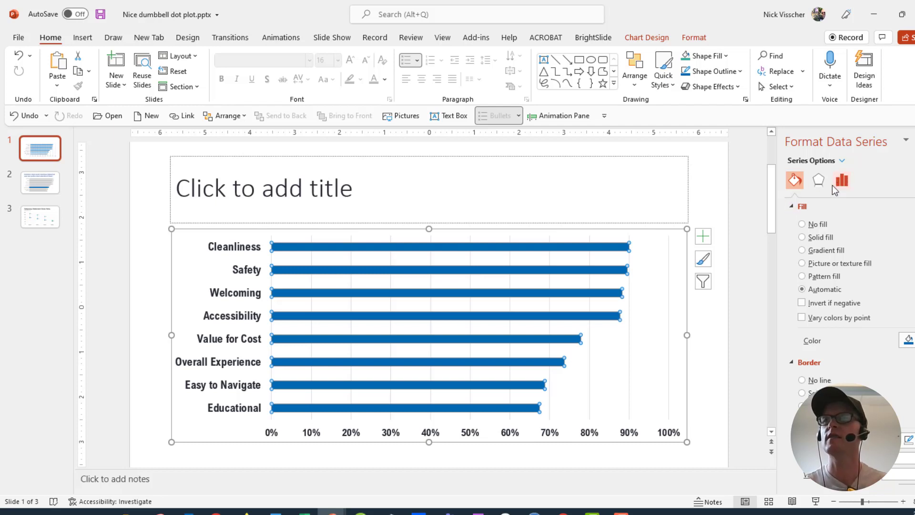
click(820, 184)
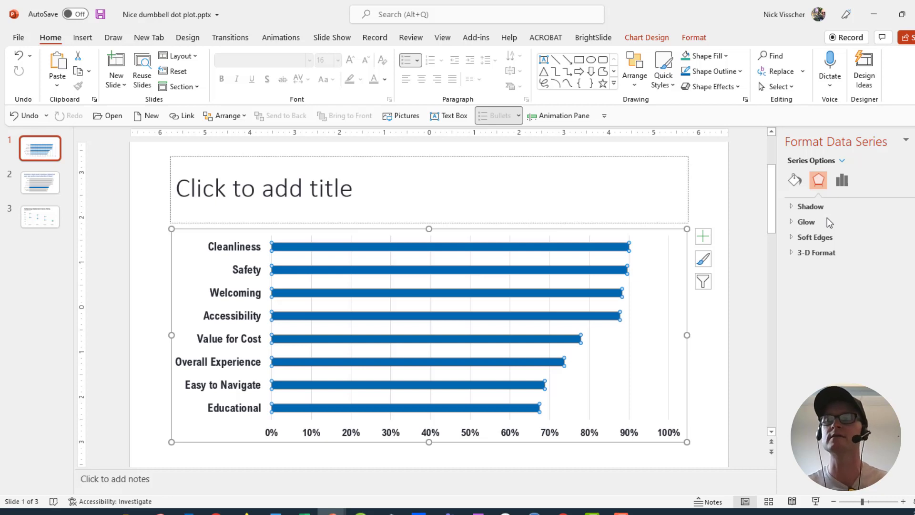
click(835, 188)
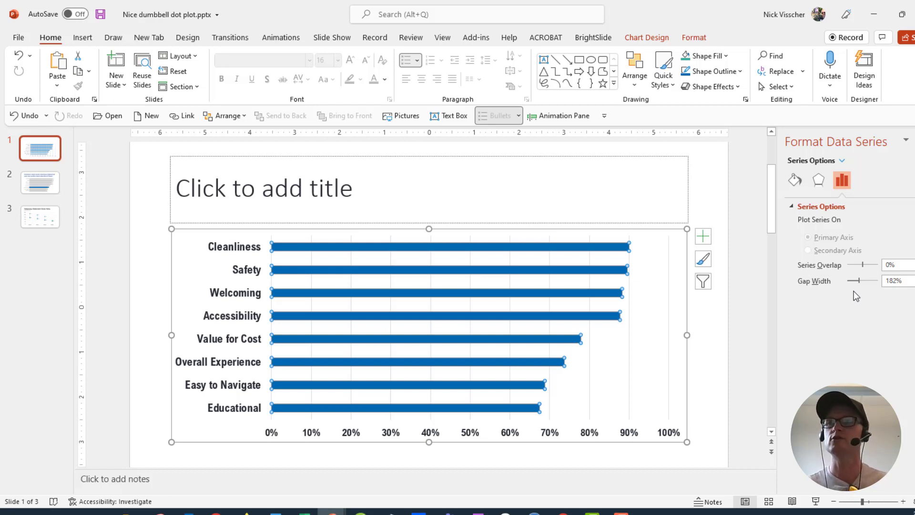
- Set the bar series gap width to 30% so the bars become thick
drag(859, 282, 847, 286)
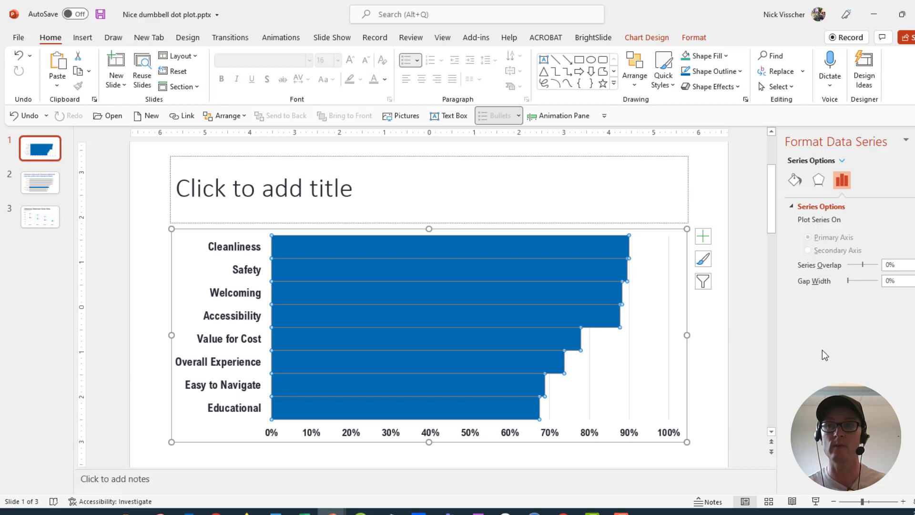
triple_click(904, 277)
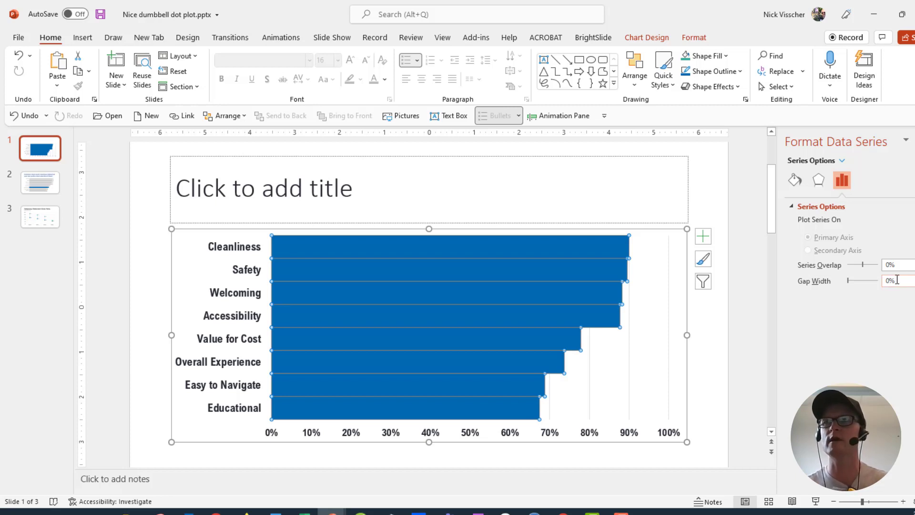
text(30)
key(Return)
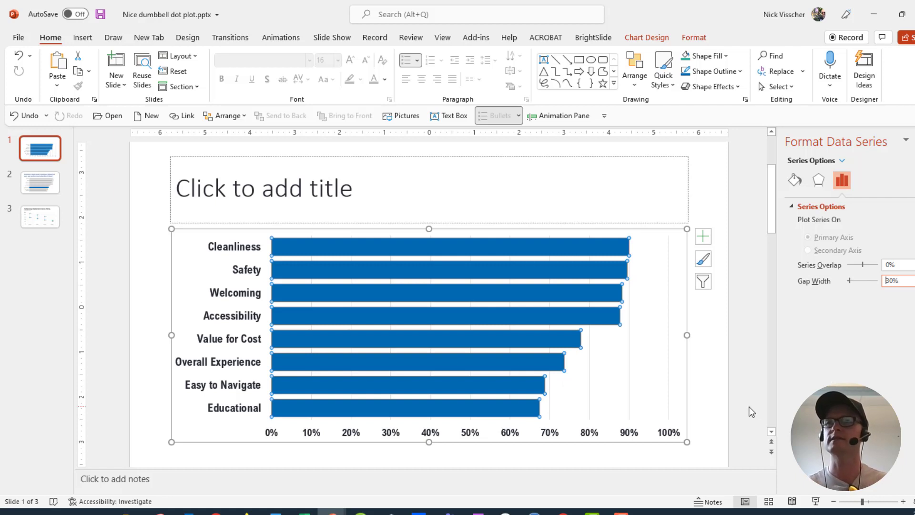
click(706, 397)
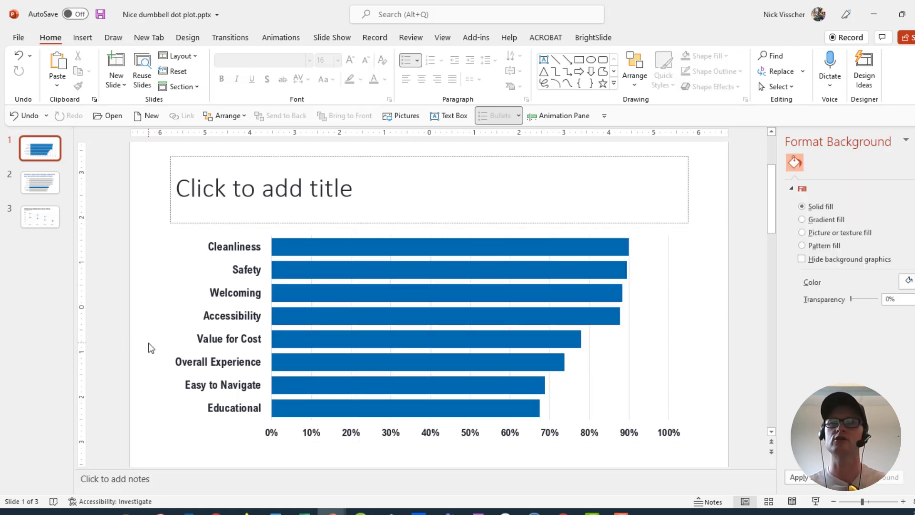
- Format the title placeholder as bold blue Arial Nova Cond
click(184, 187)
click(171, 175)
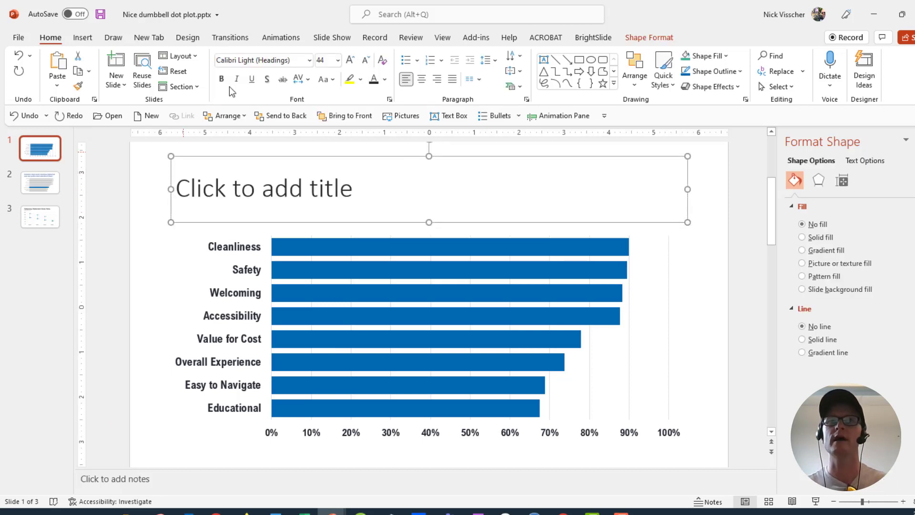
click(309, 61)
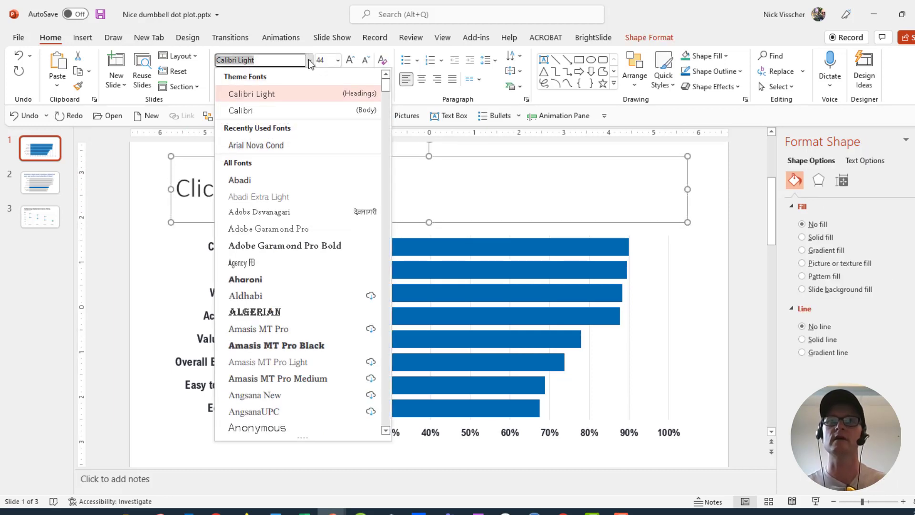
click(299, 144)
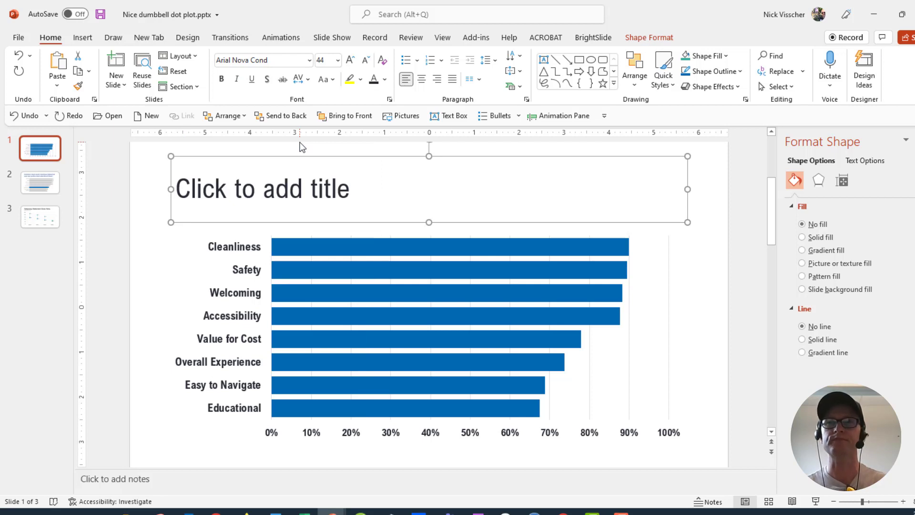
click(222, 79)
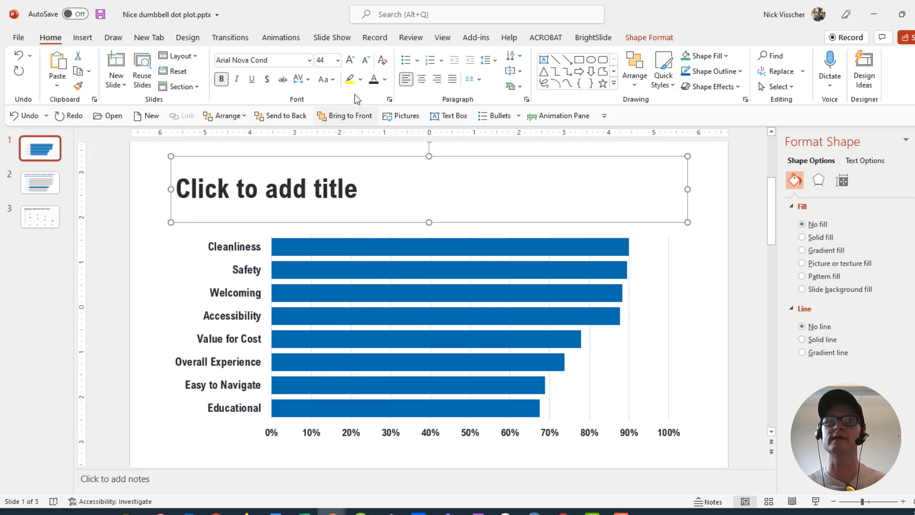
click(385, 80)
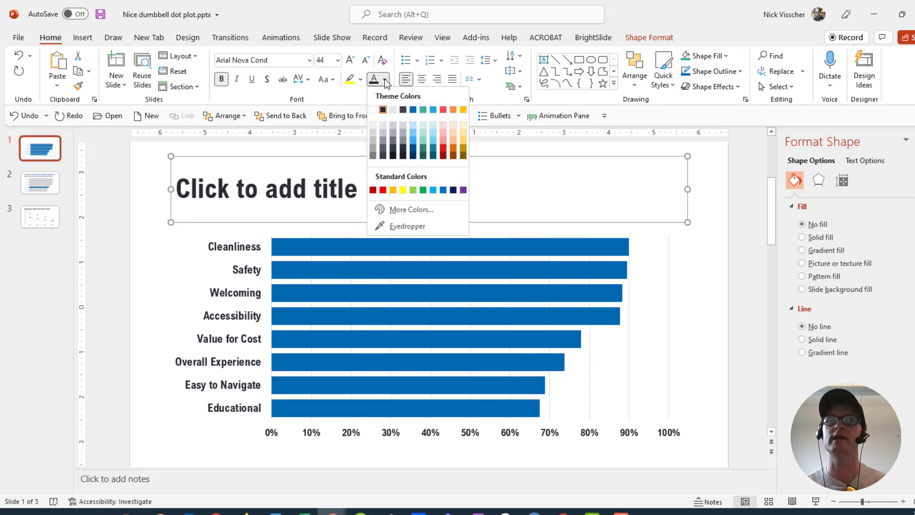
click(413, 110)
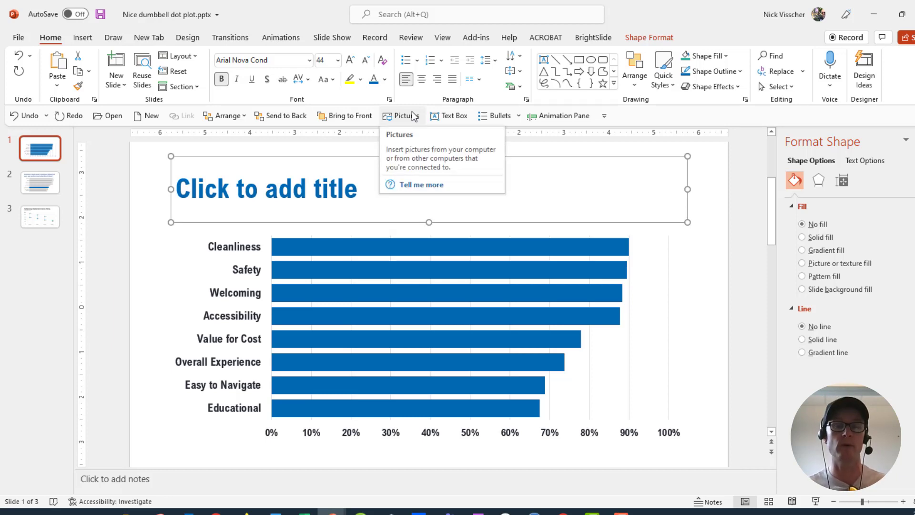
- Enter the title 'Customers rated cleanliness highest and educational lowest.'
click(200, 219)
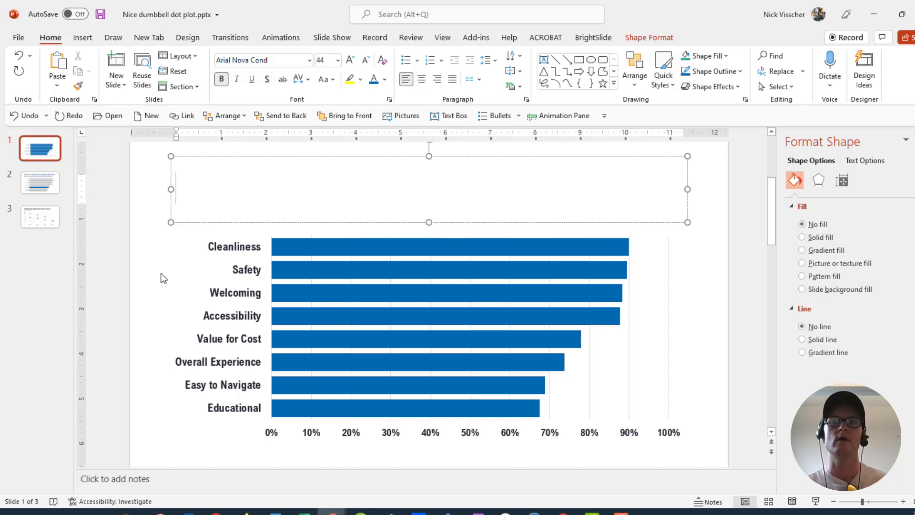
text(Customers r)
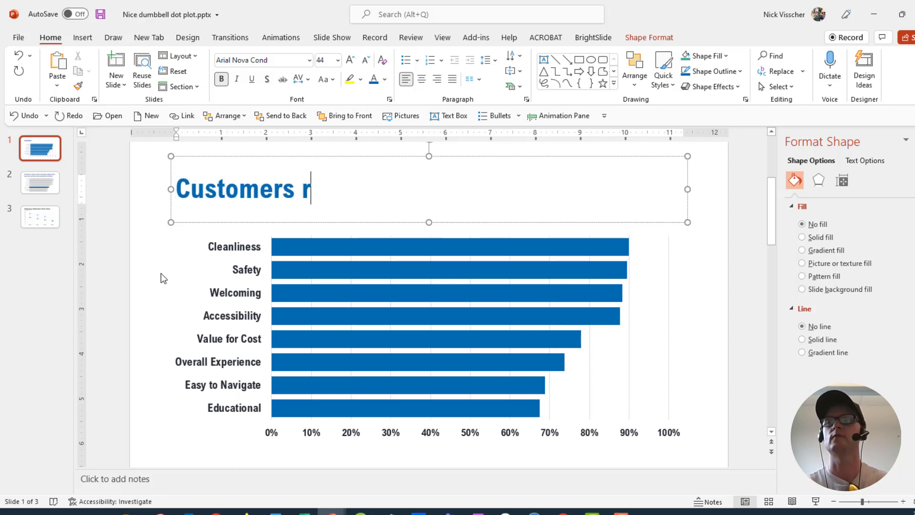
text(ated cle)
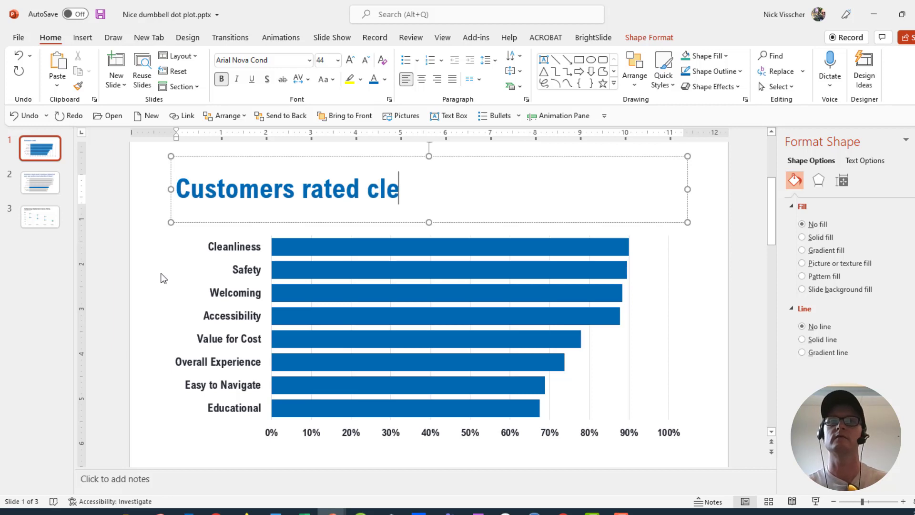
text(anliness highest and )
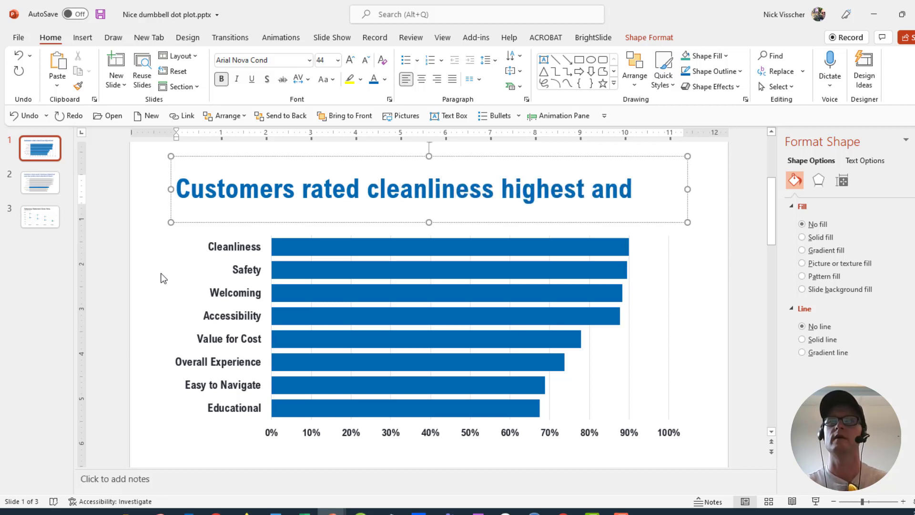
text(educati)
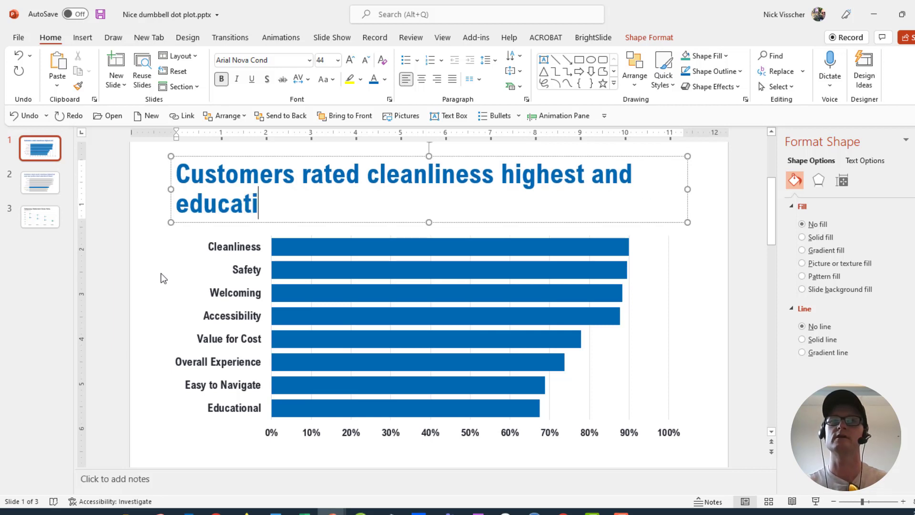
text(onal lowest)
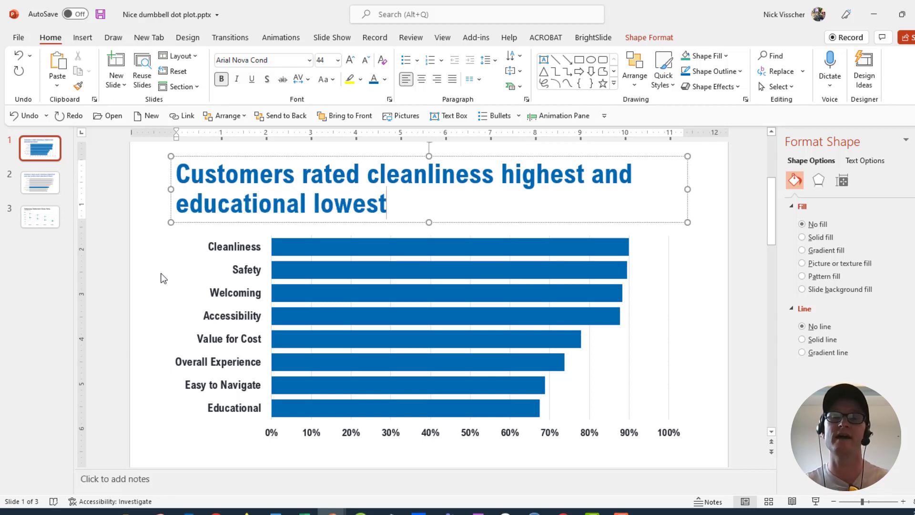
text(.)
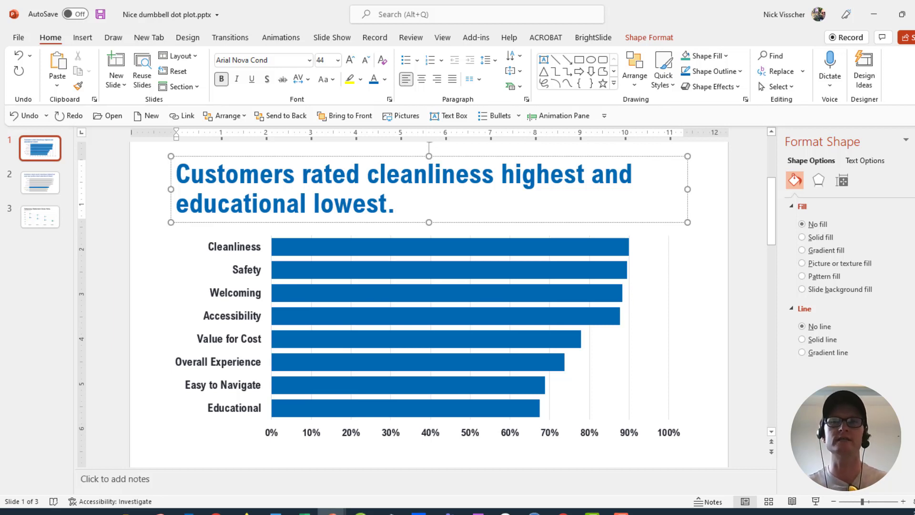
click(196, 221)
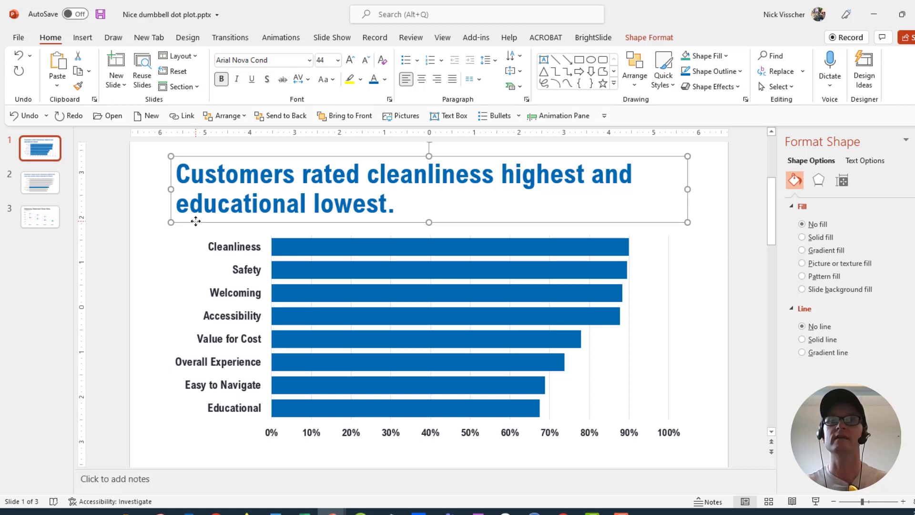
click(167, 256)
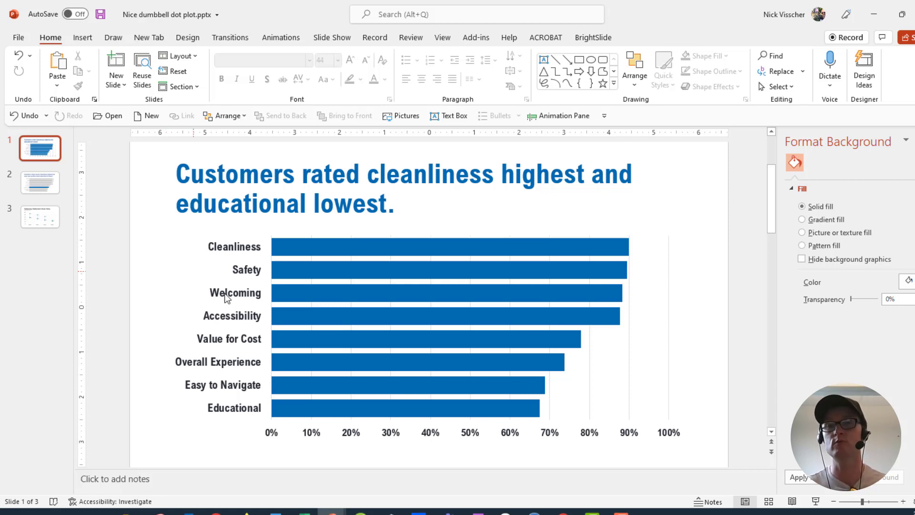
- Add value data labels to the bar series and select them
click(280, 251)
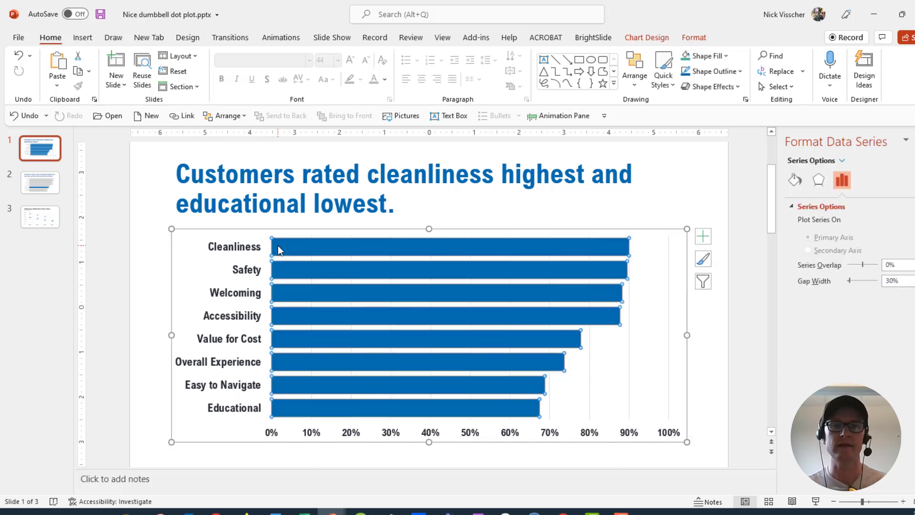
right_click(278, 246)
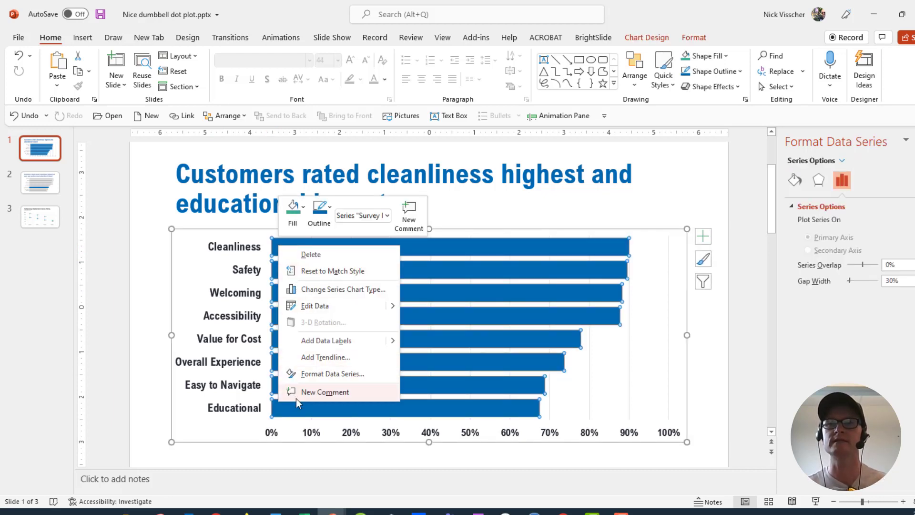
click(297, 343)
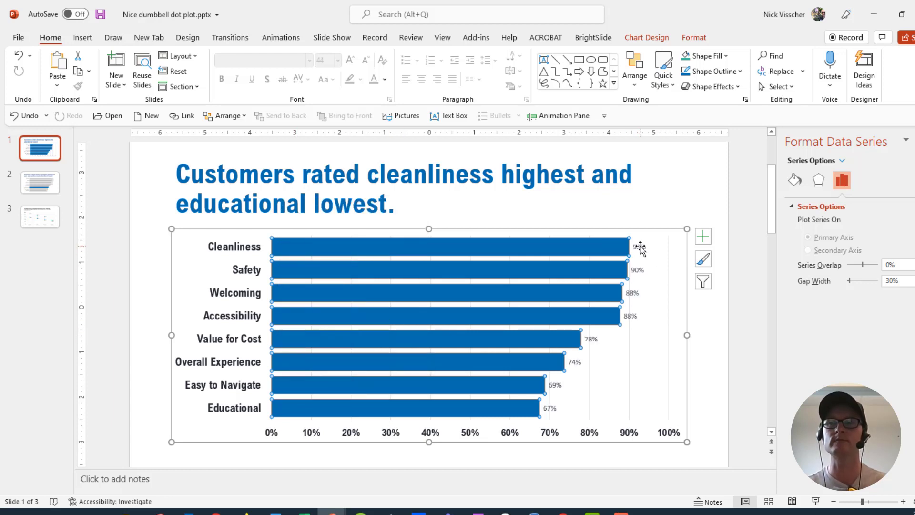
click(639, 247)
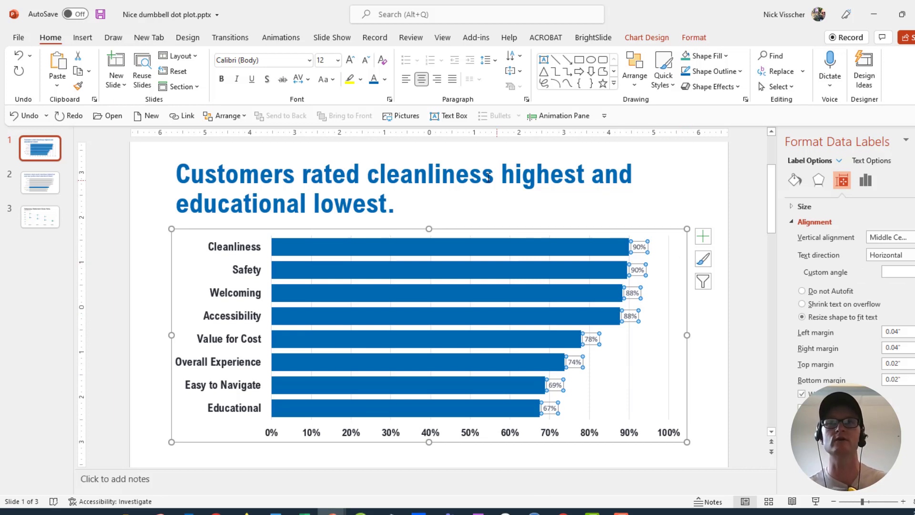
- Format the value labels as bold Arial Nova Cond at 16 pt
click(309, 60)
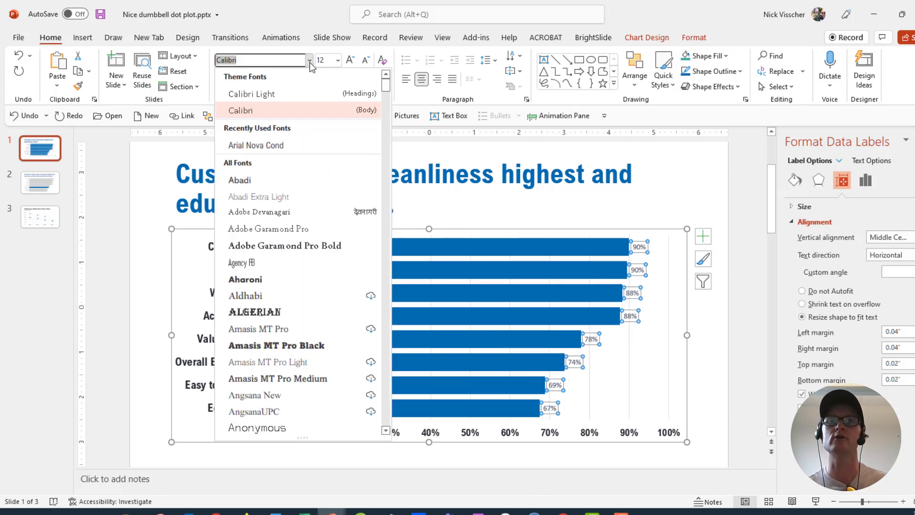
click(293, 143)
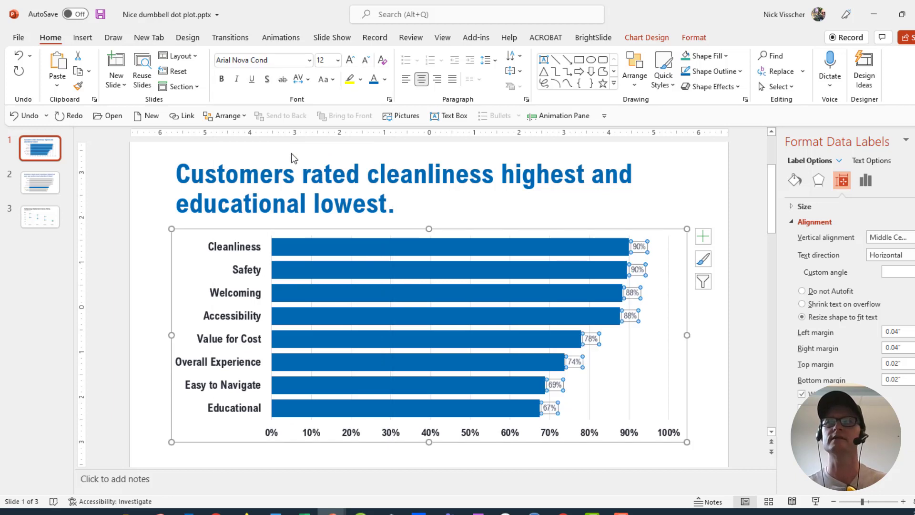
click(221, 79)
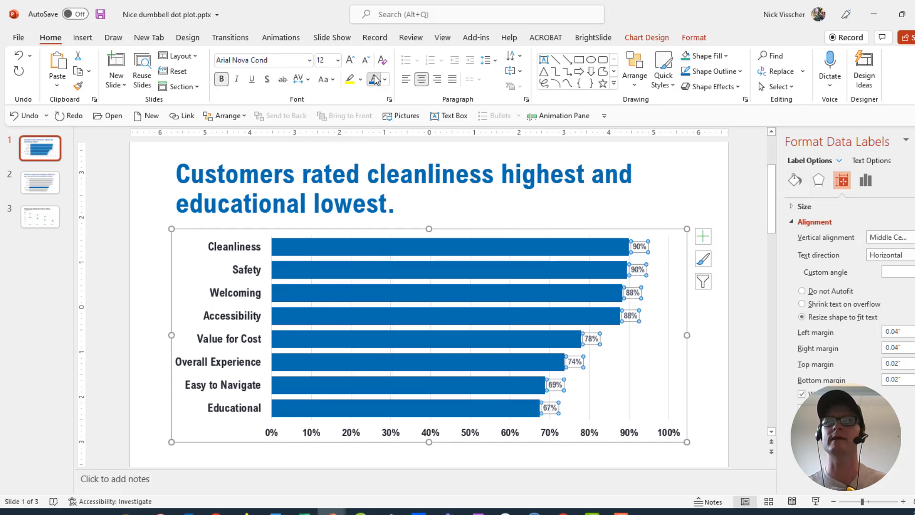
click(328, 61)
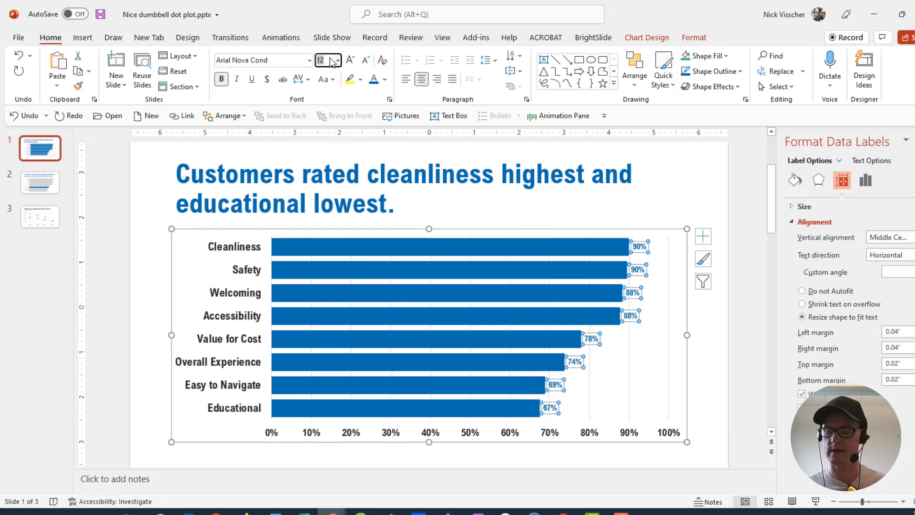
text(16)
key(Return)
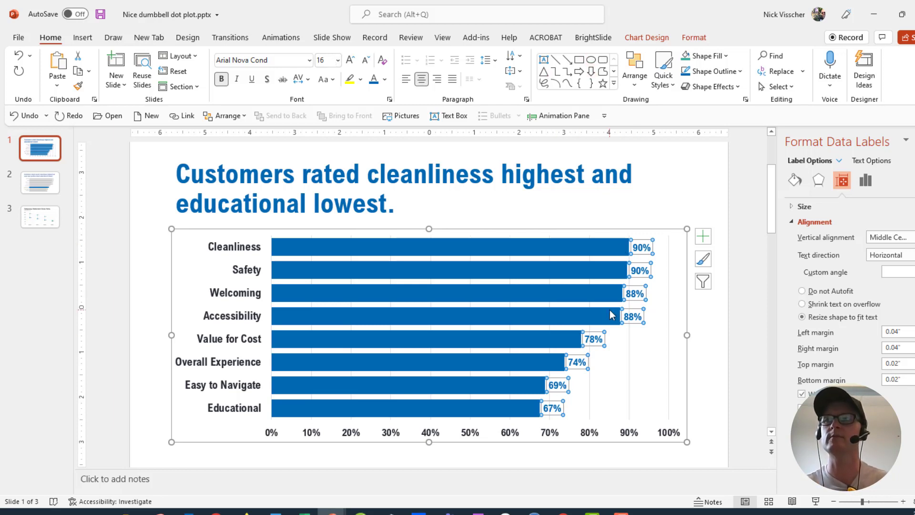
- Set the percentage data labels to Inside End and make their font white
click(866, 181)
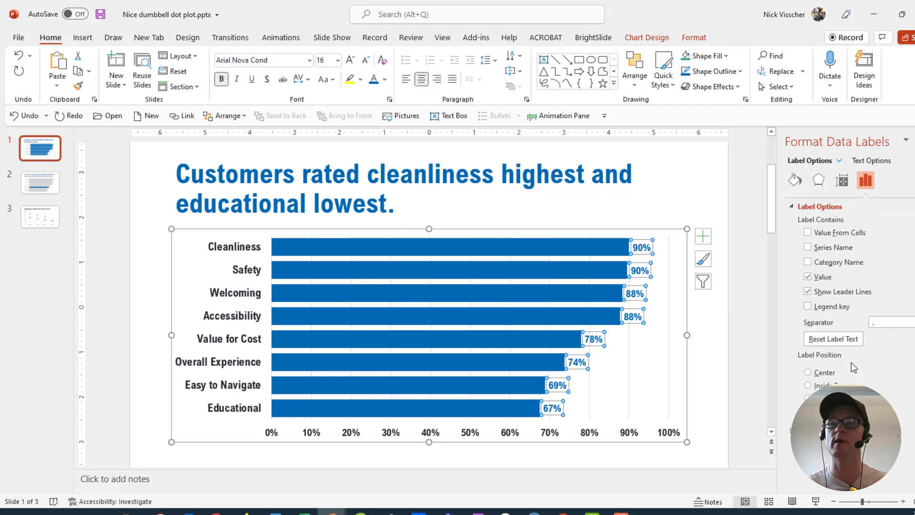
click(825, 373)
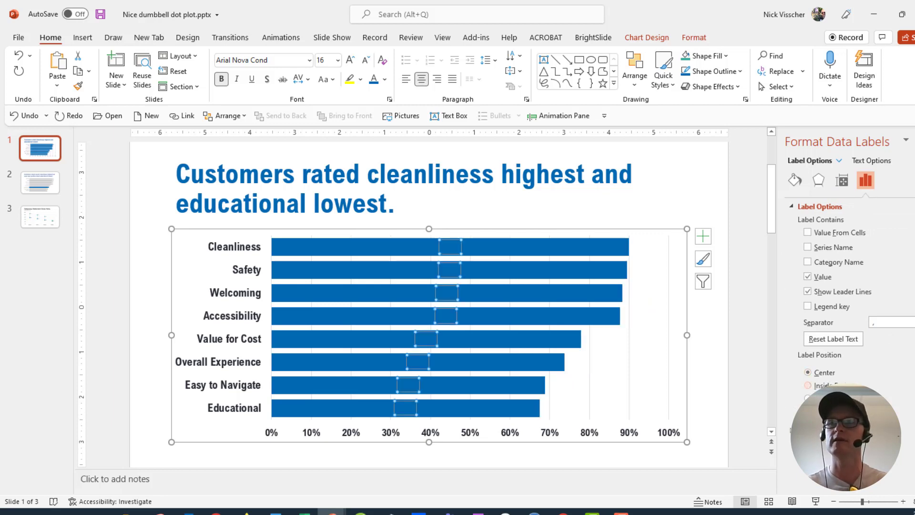
click(808, 385)
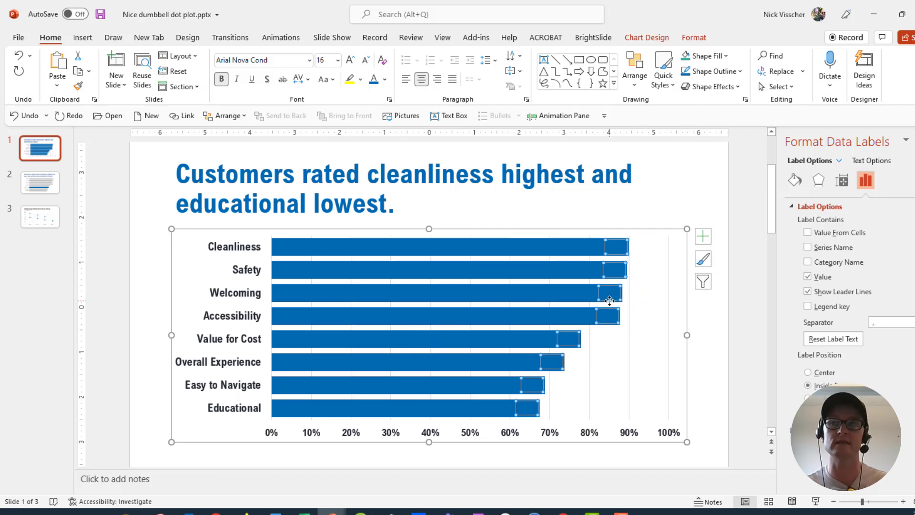
click(385, 81)
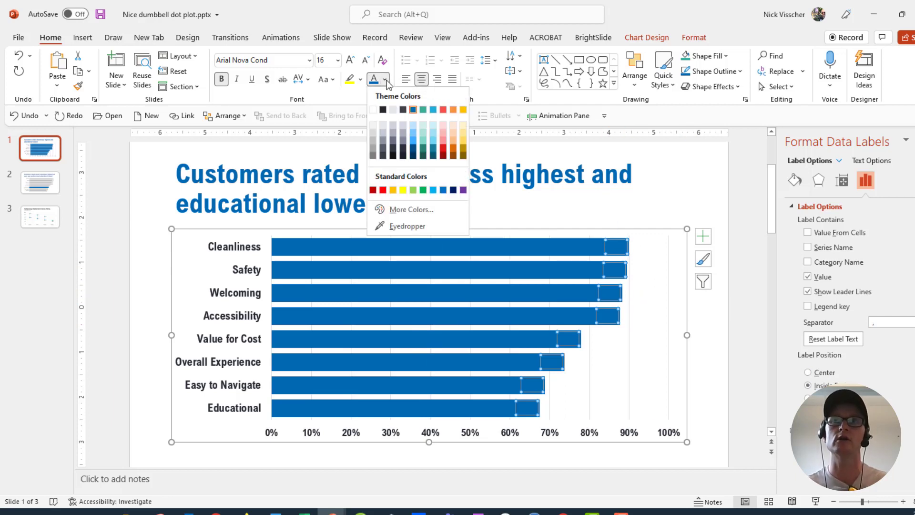
click(372, 112)
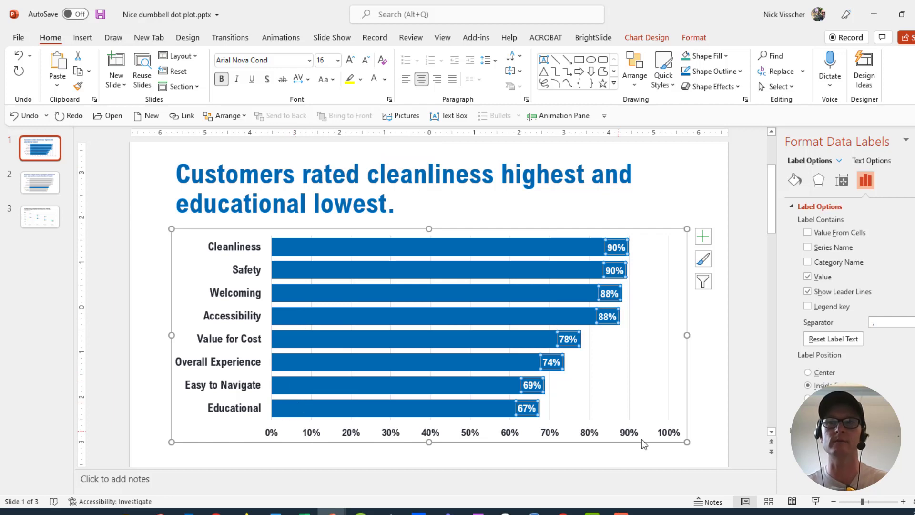
- Delete the bottom percentage axis and stretch the chart taller so the bars thicken
click(588, 399)
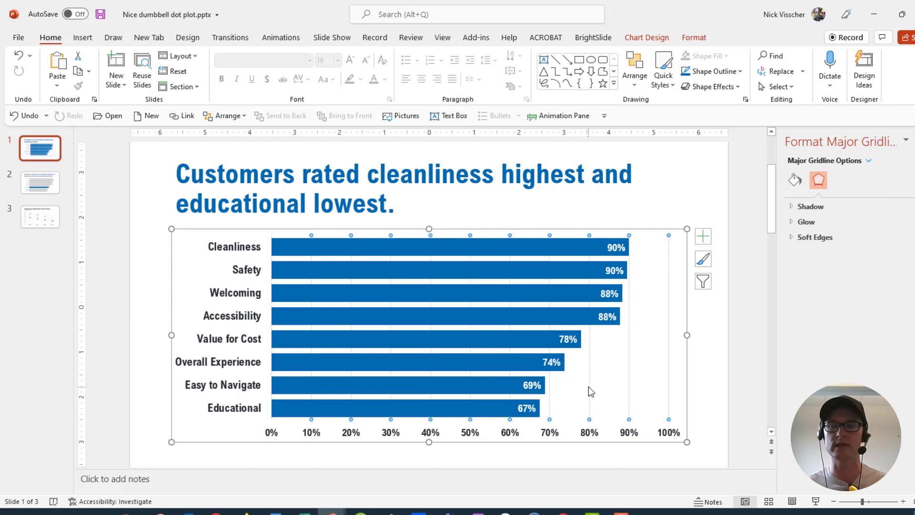
click(590, 390)
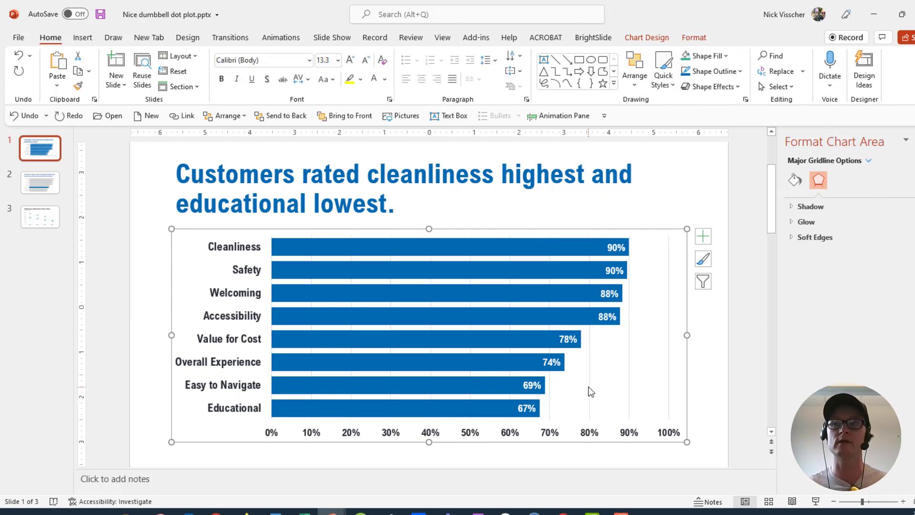
click(593, 434)
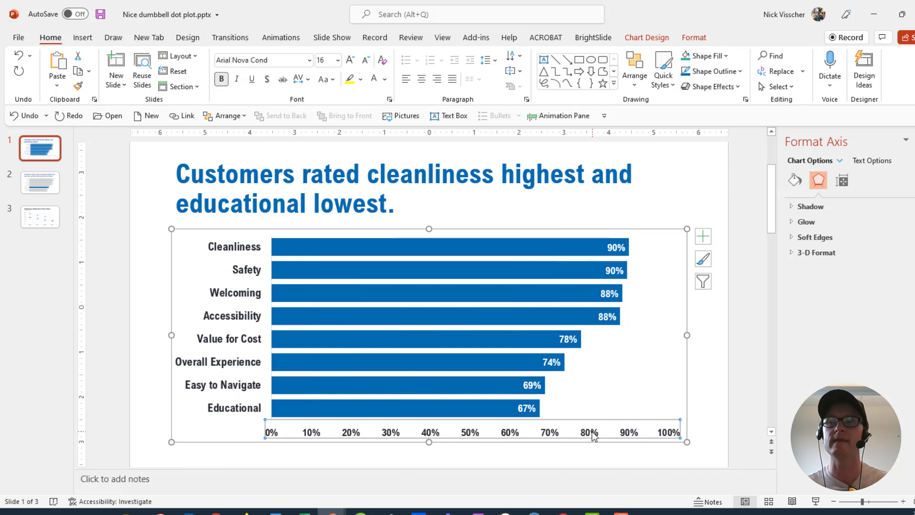
key(Delete)
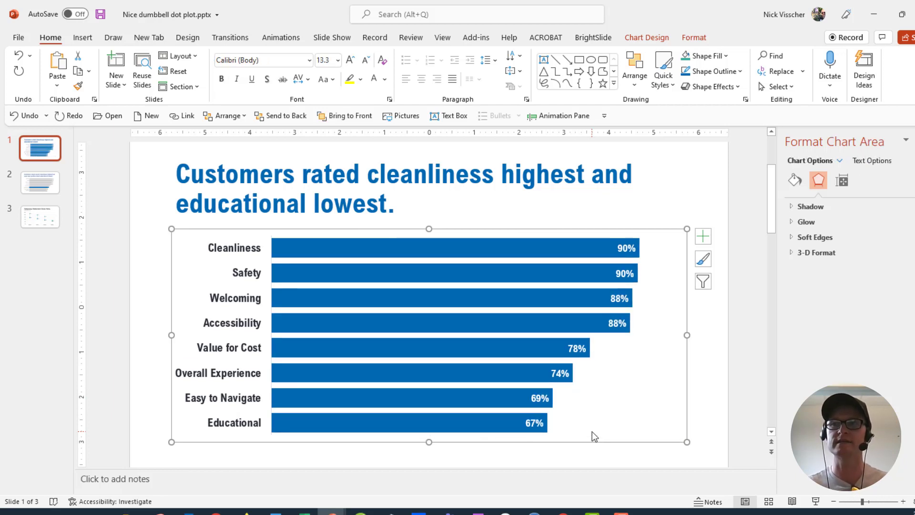
drag(429, 442, 425, 457)
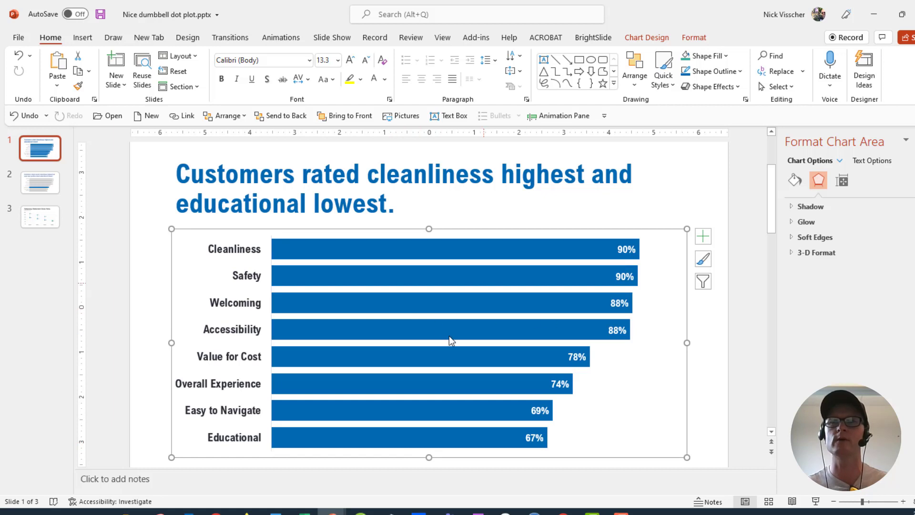
click(114, 280)
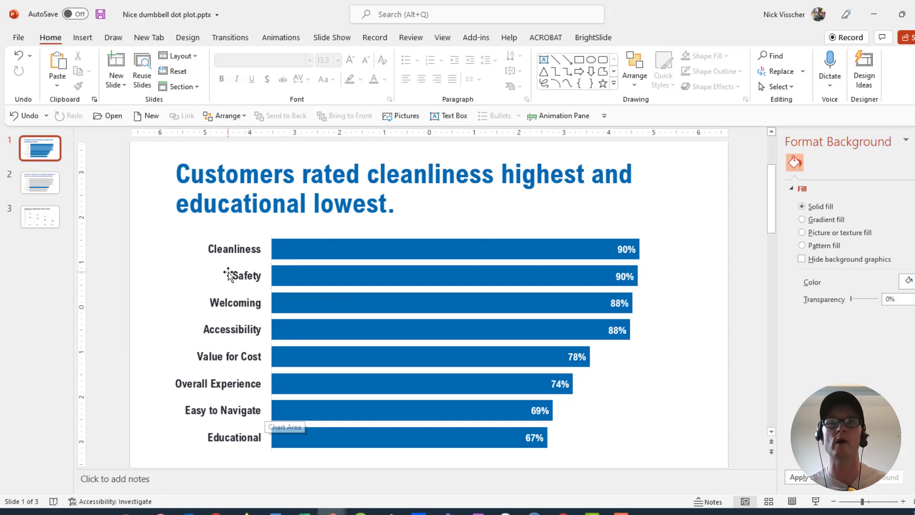
- Give the vertical category axis No line so its axis line disappears
click(221, 248)
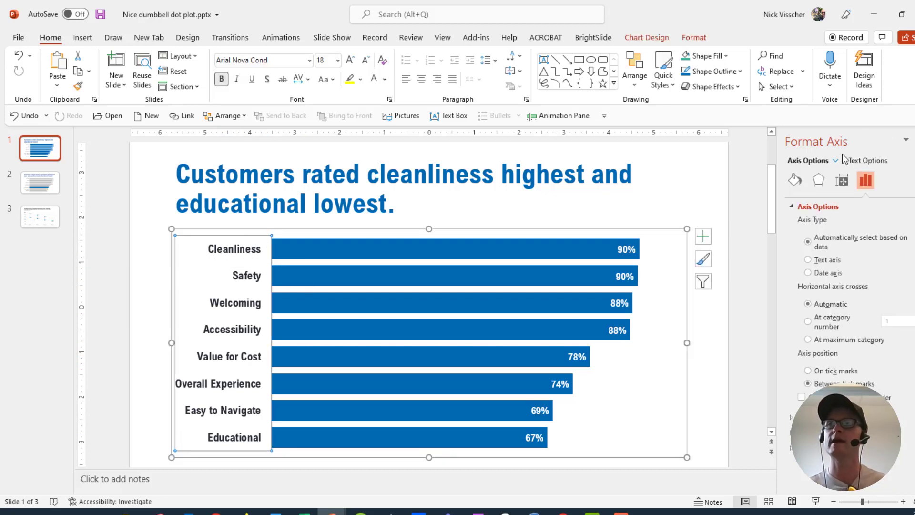
click(795, 182)
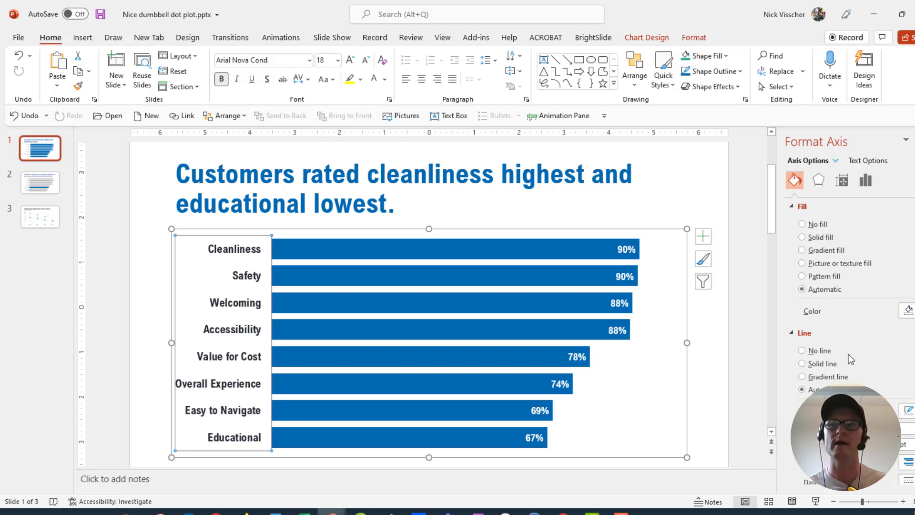
click(819, 351)
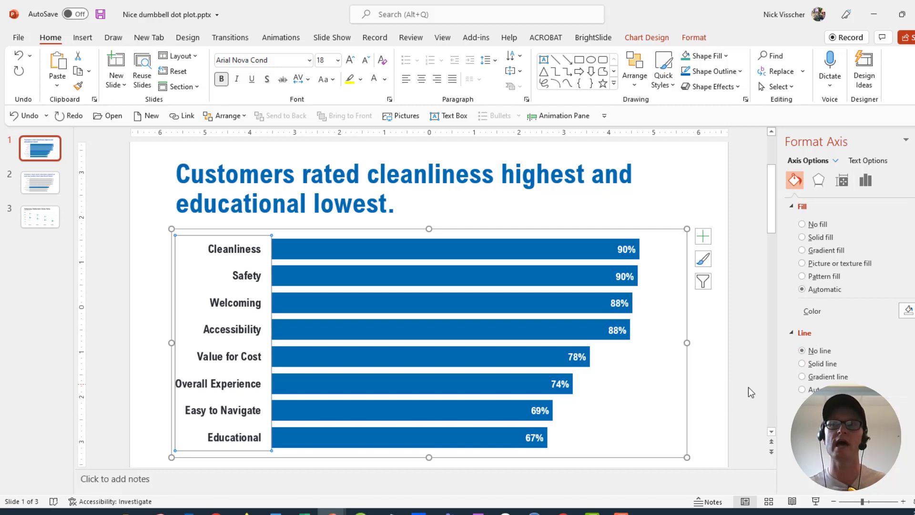
click(724, 400)
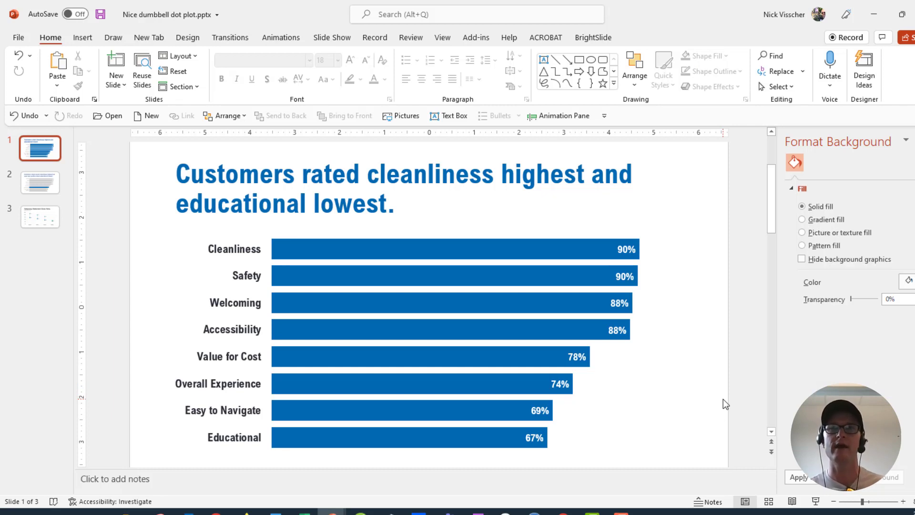